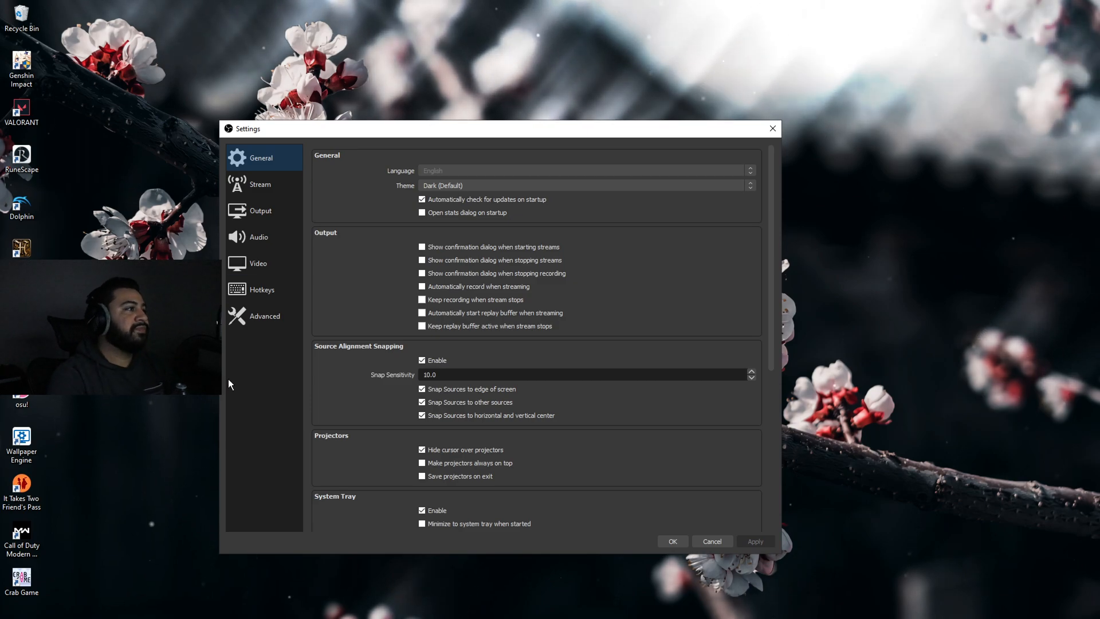
Set the streaming output bitrate to 6000 Kbps and view the available encoder presets.
left_click(270, 184)
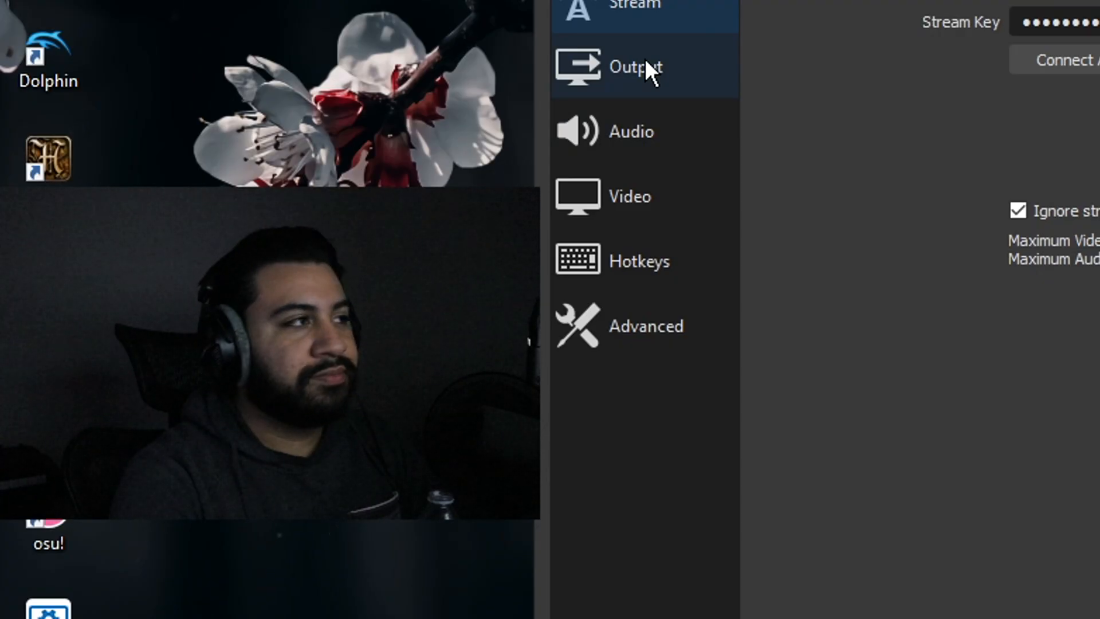
left_click(265, 212)
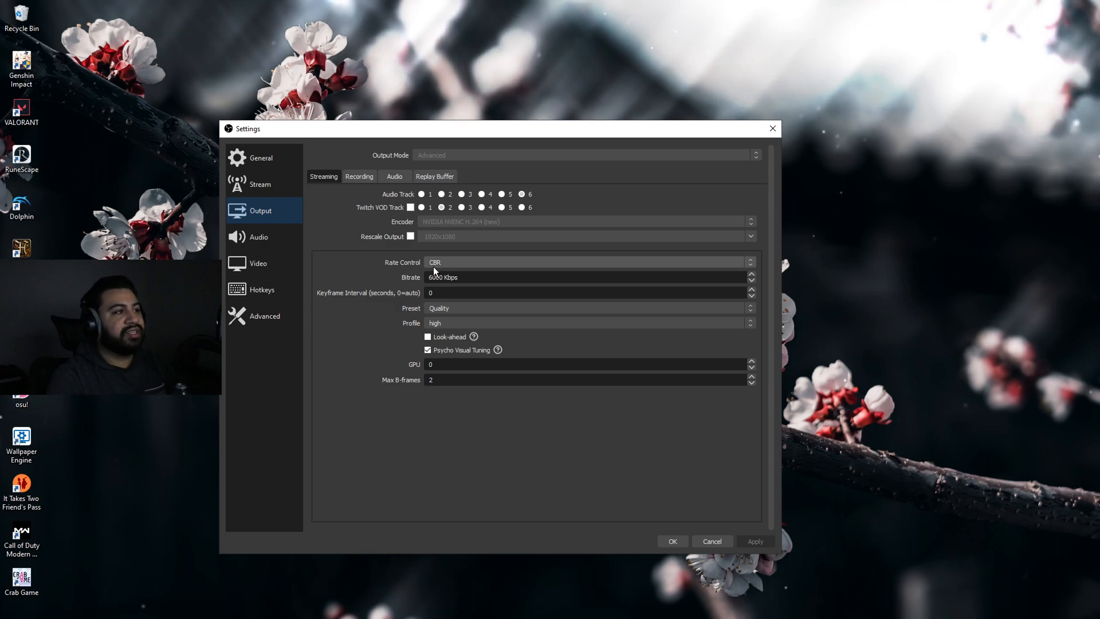
scroll(436, 278, "down", 20)
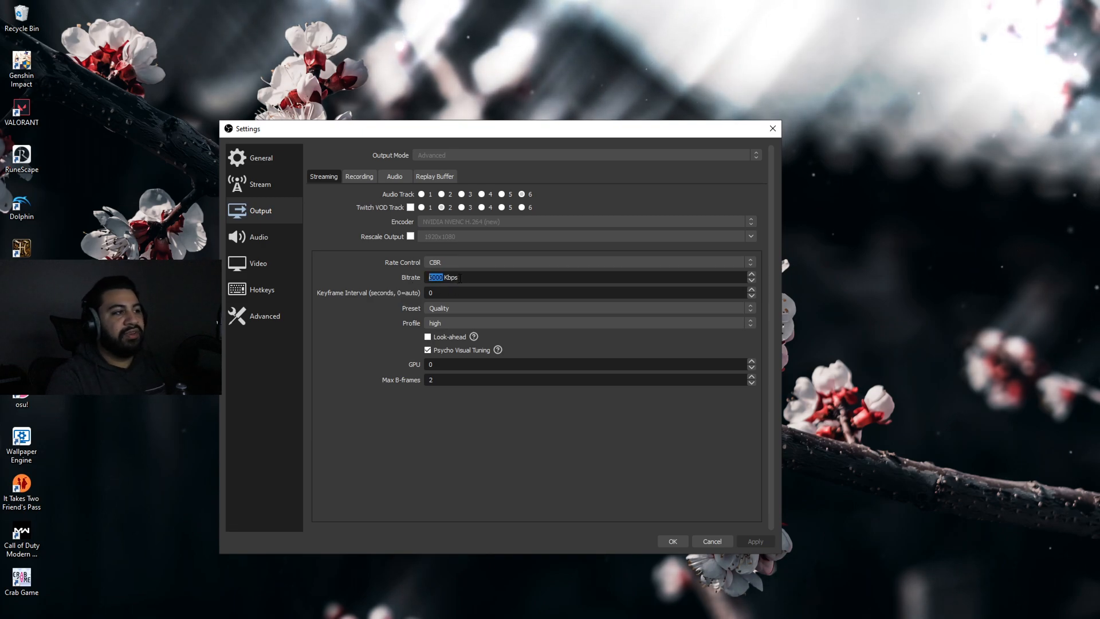
scroll(459, 278, "up", 20)
left_click_drag(460, 278, 440, 277)
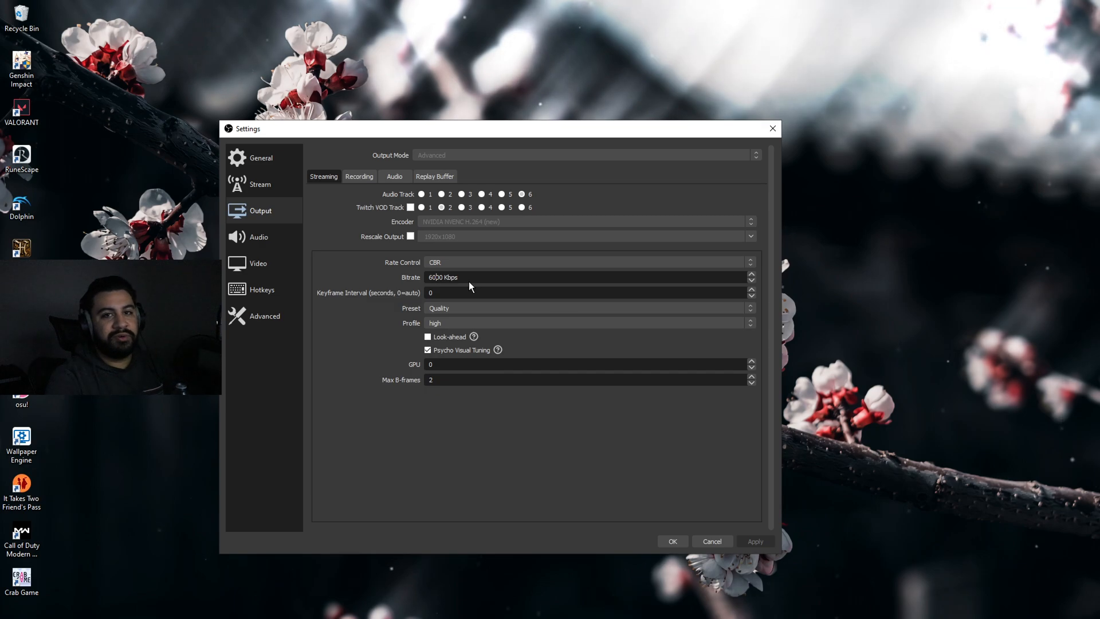
left_click_drag(467, 281, 425, 281)
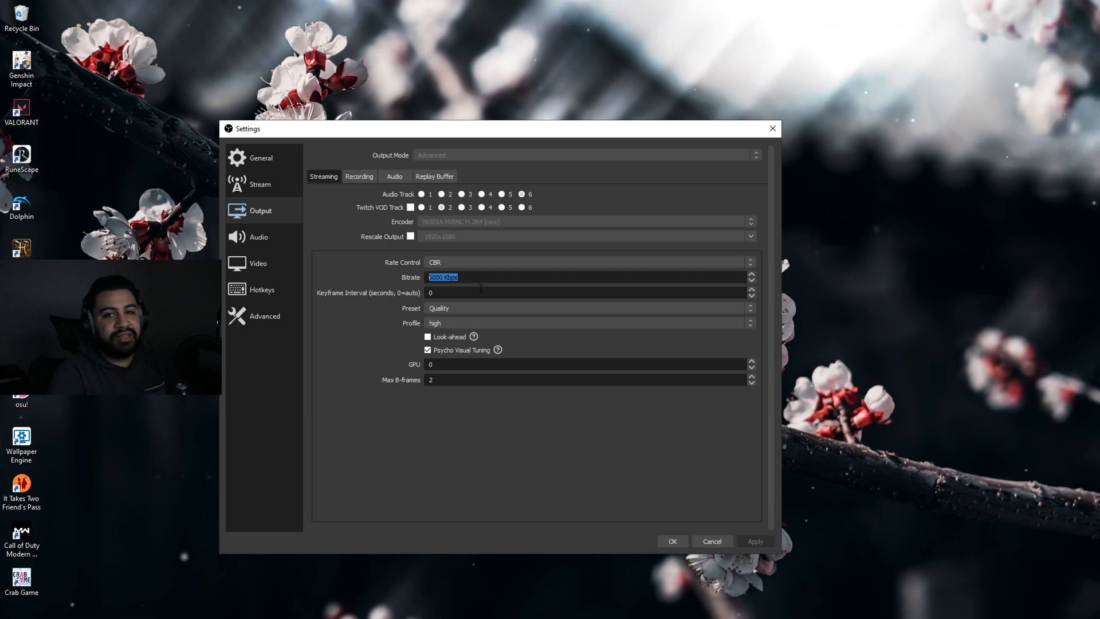
type("6000")
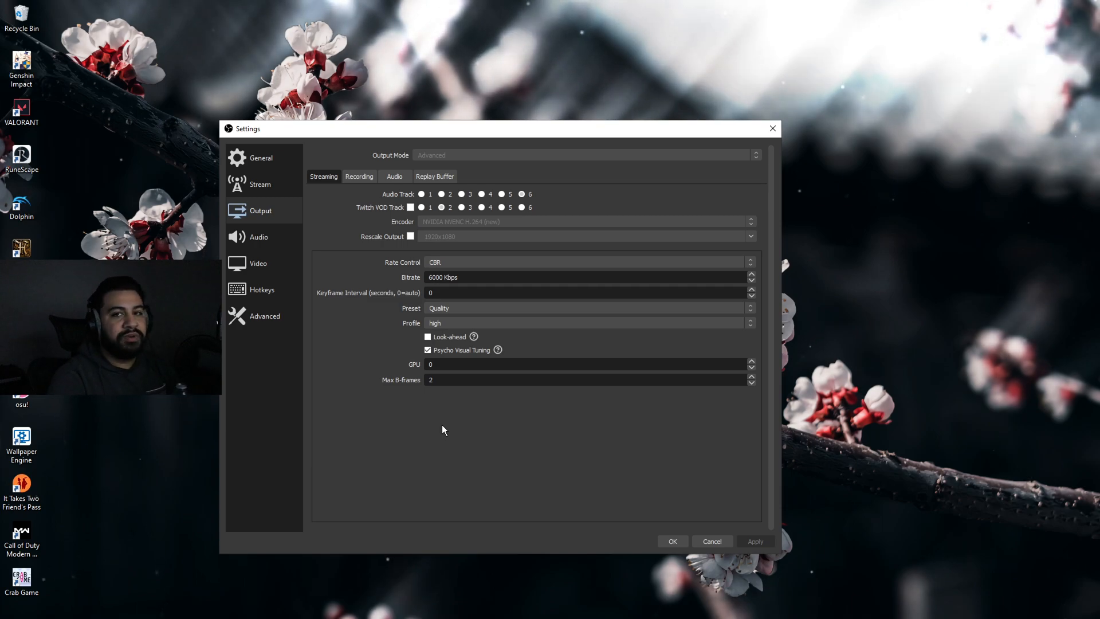
left_click(445, 308)
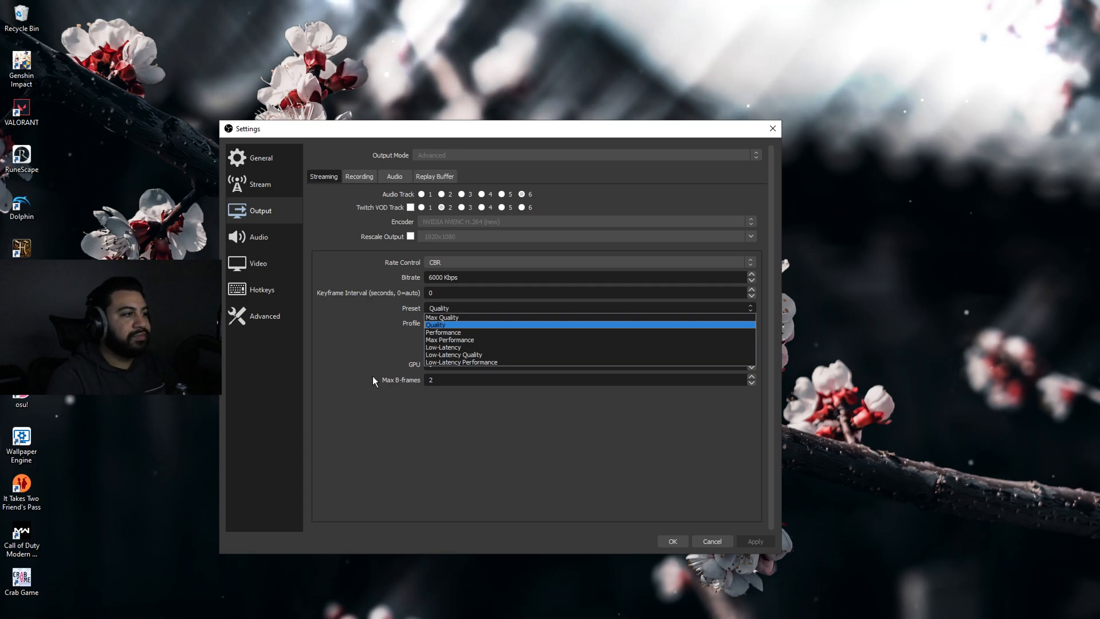
left_click(526, 446)
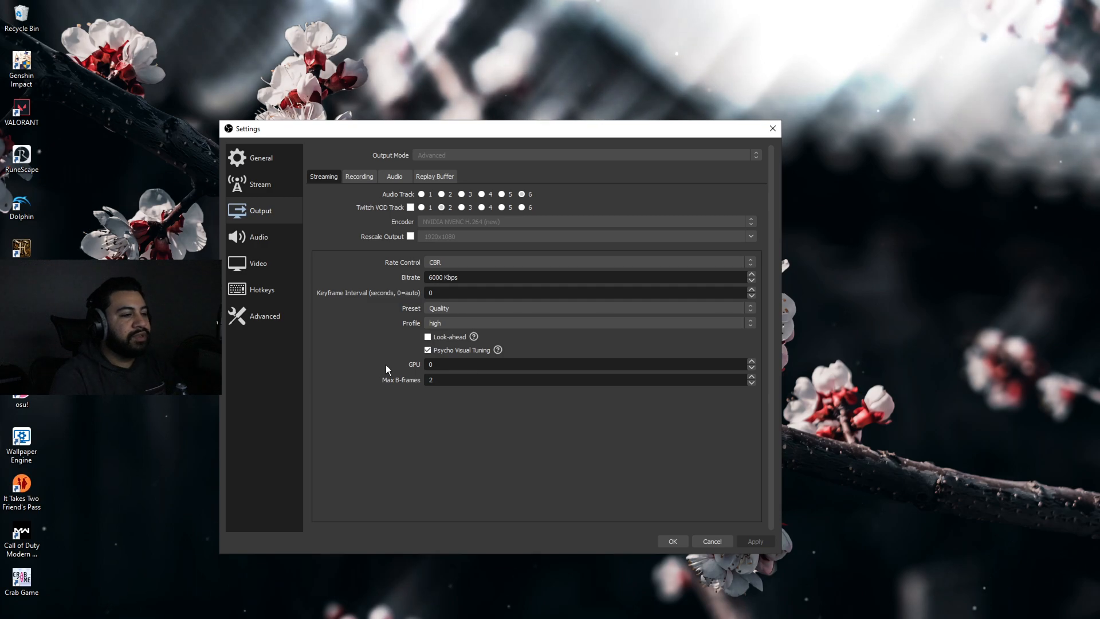
Examine the recording output's CQ level, keyframe interval, encoder presets, Psycho Visual Tuning and max B-frames settings.
key("ctrl+Tab")
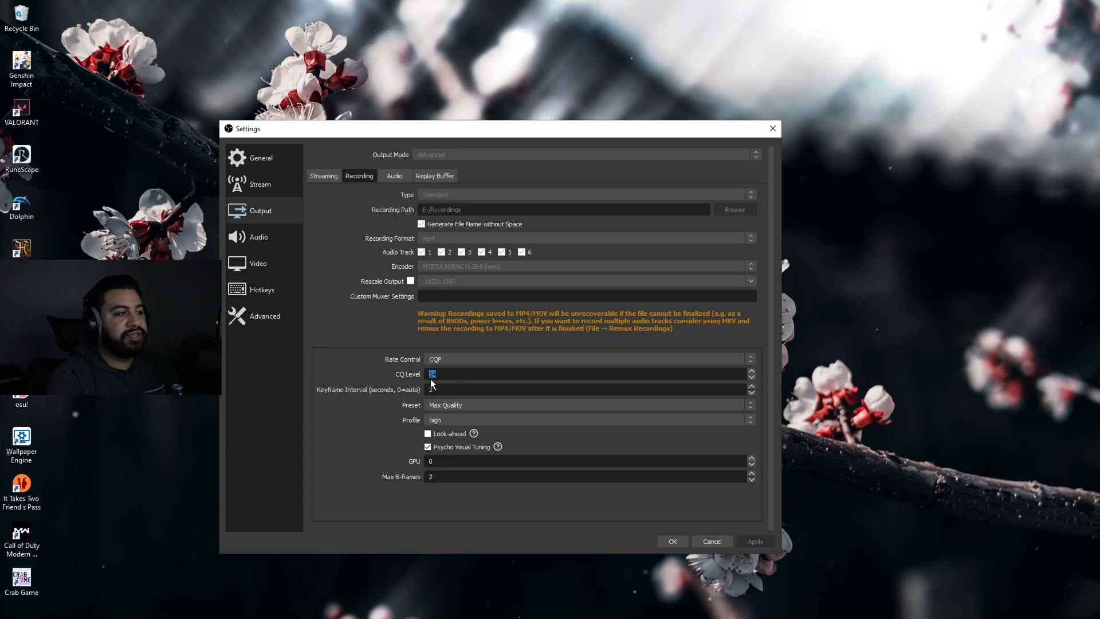
left_click_drag(432, 373, 429, 374)
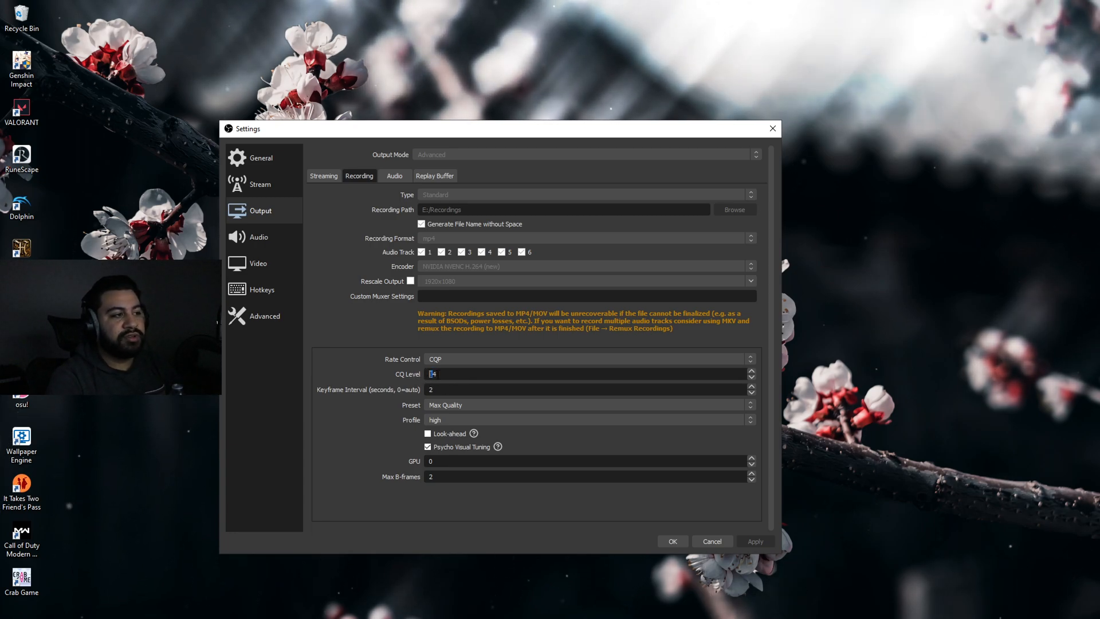
double_click(438, 373)
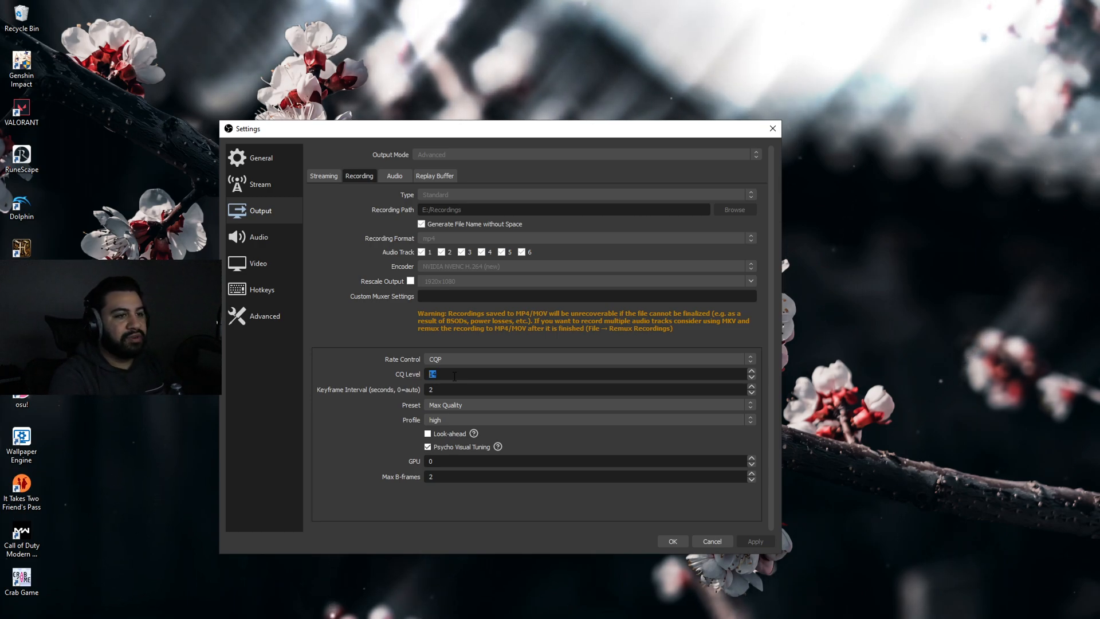
left_click(444, 374)
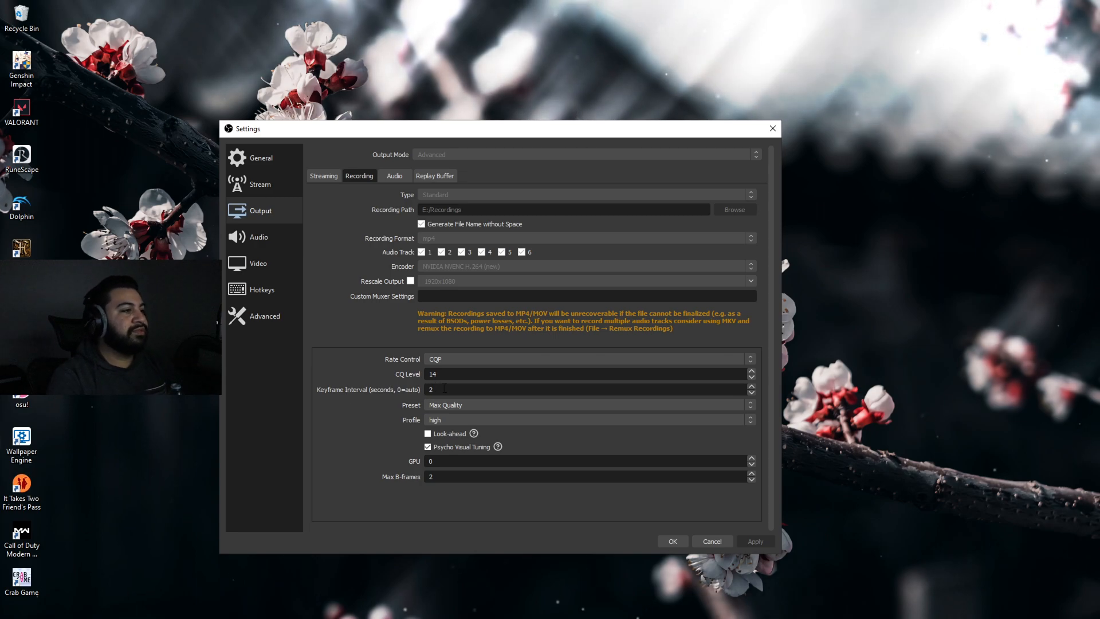
double_click(445, 389)
left_click(463, 407)
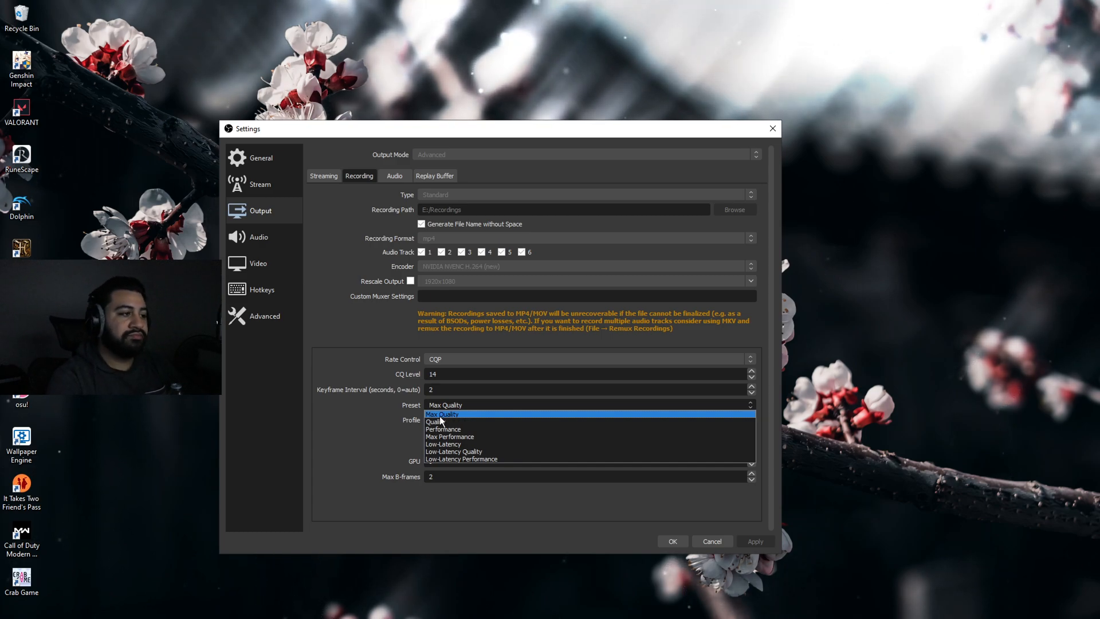
left_click(361, 410)
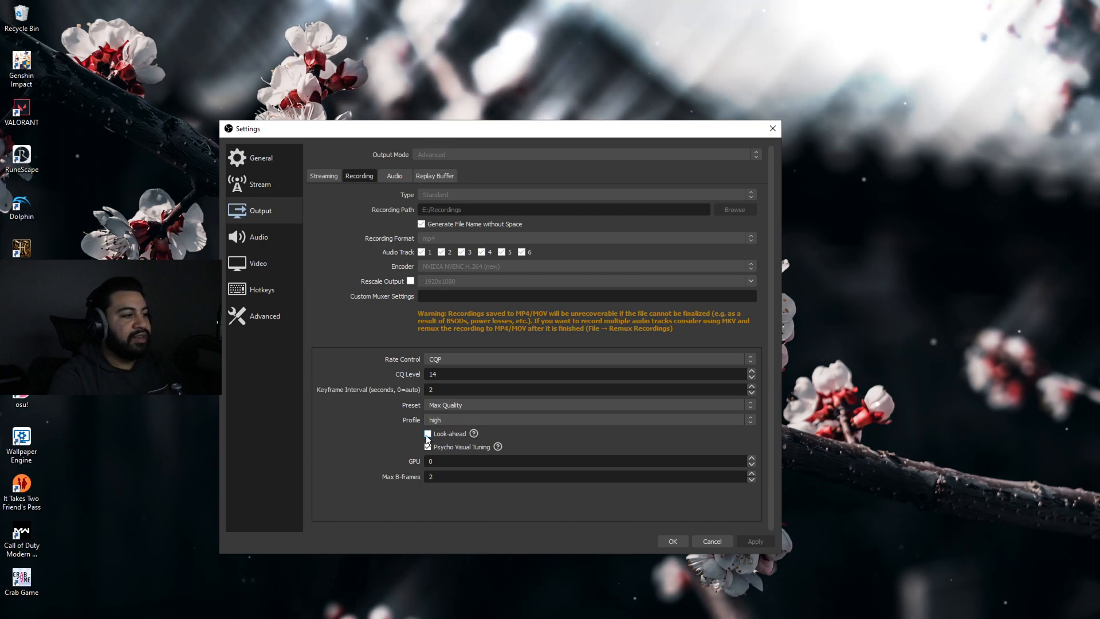
mouse_move(515, 445)
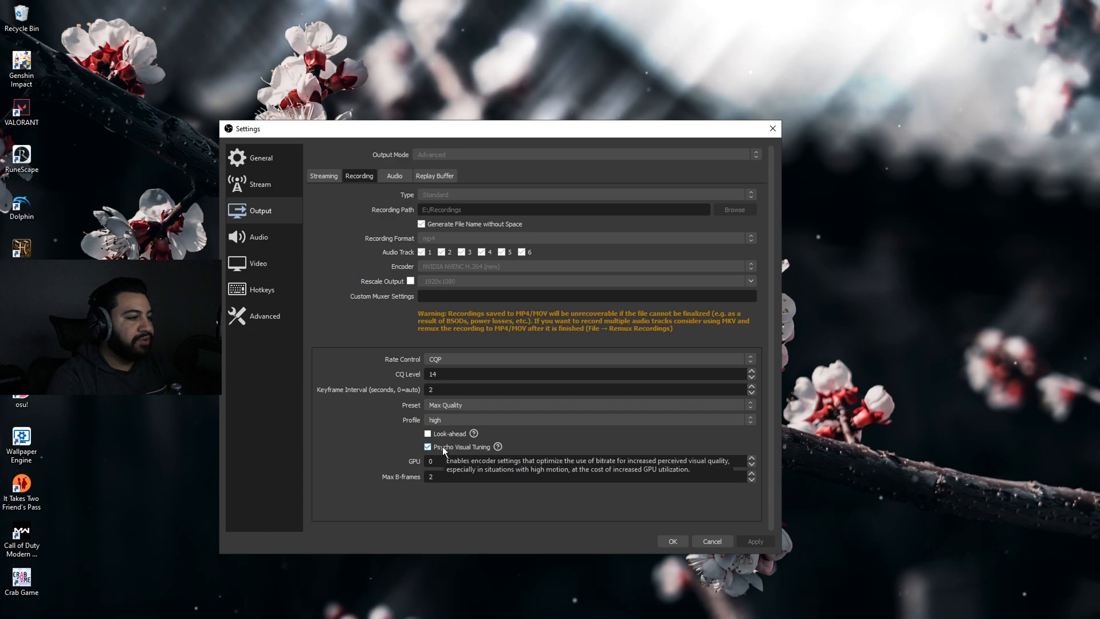
left_click(450, 477)
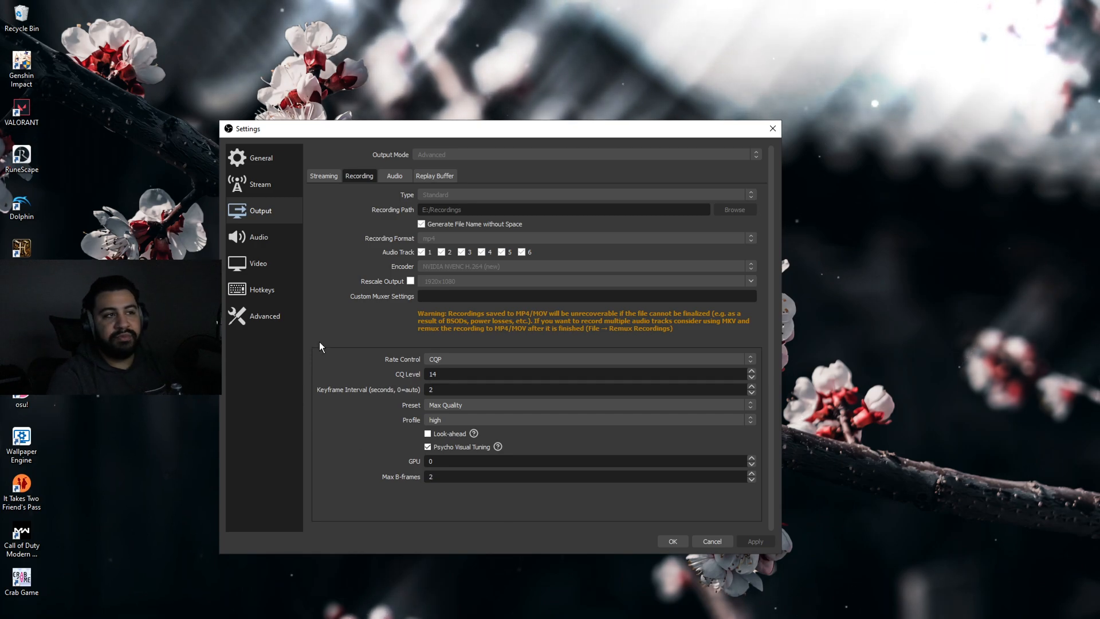
Review the audio track bitrates, video resolution and frame rate, global audio devices, and advanced settings.
left_click(395, 178)
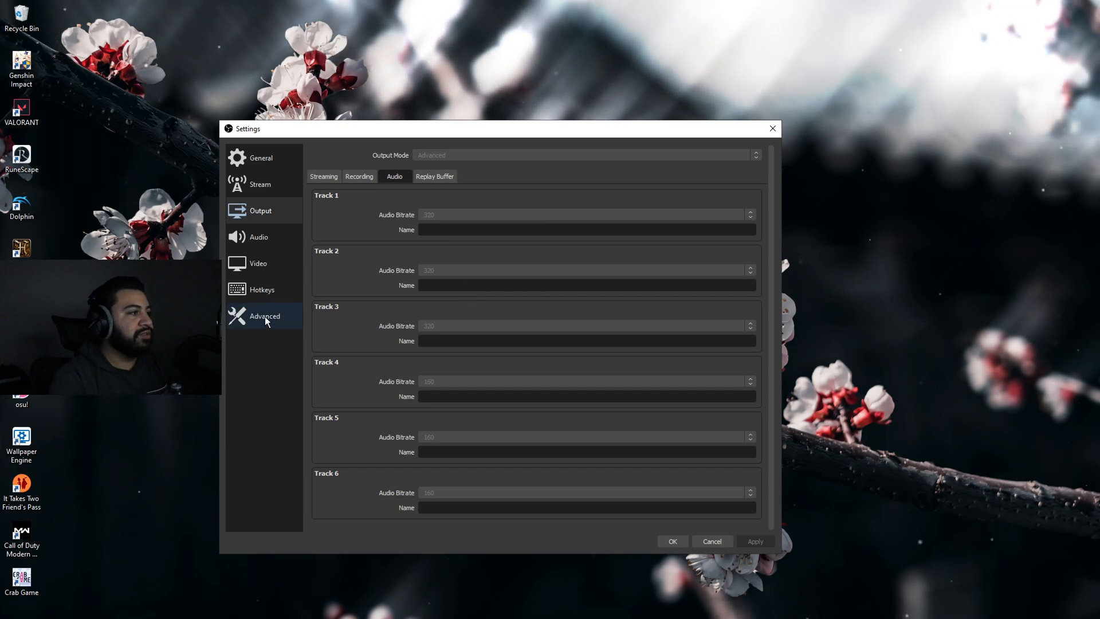
left_click(258, 263)
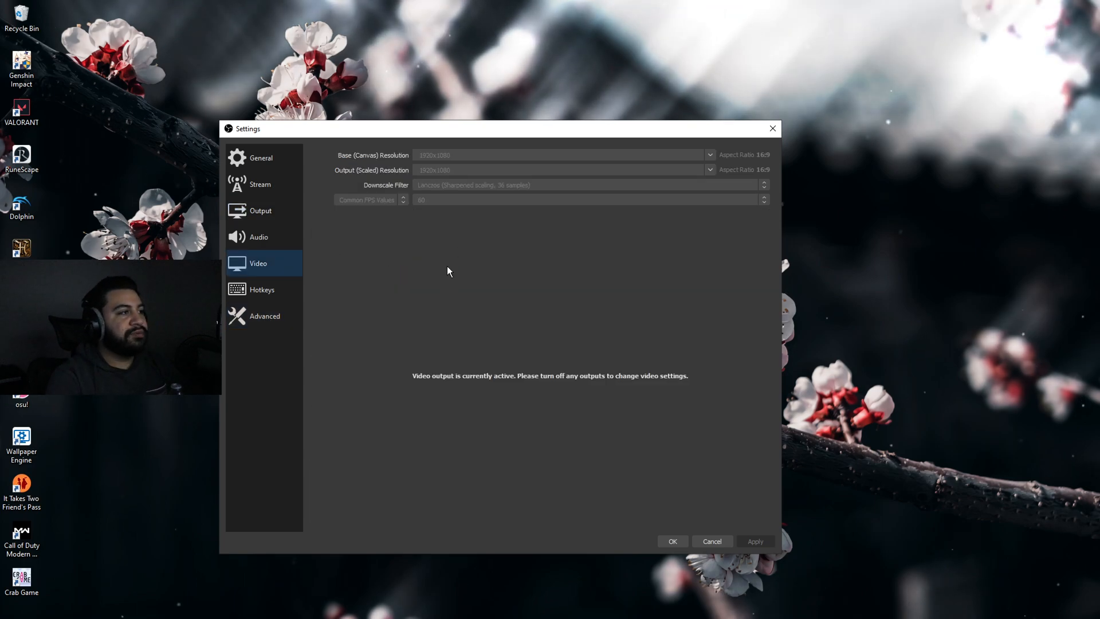
left_click(262, 237)
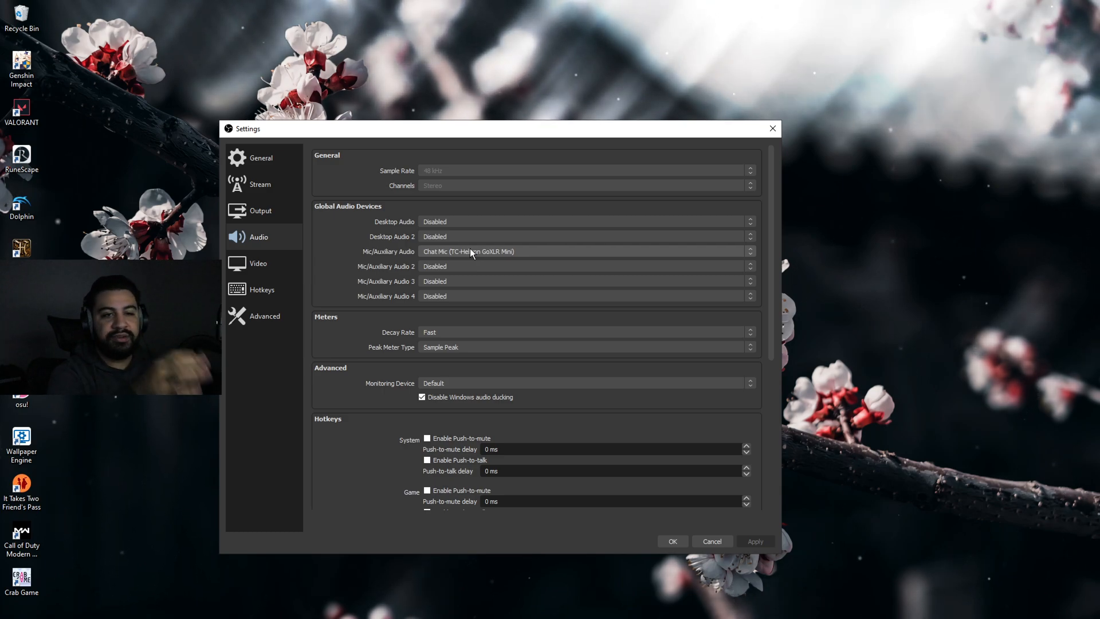
left_click(276, 267)
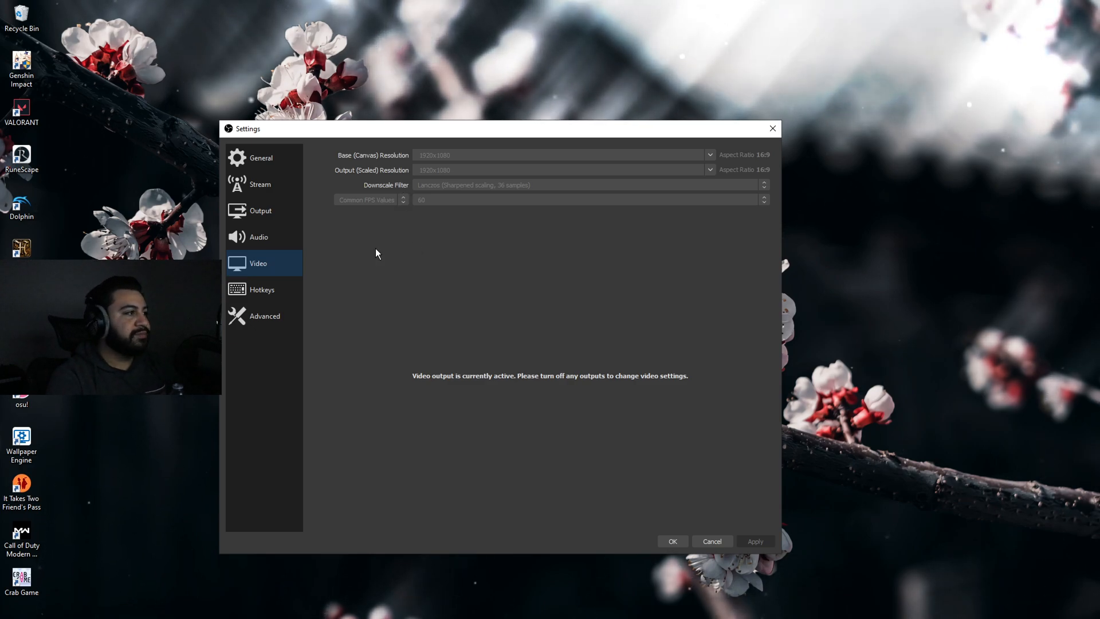
key("Down")
key("Down")
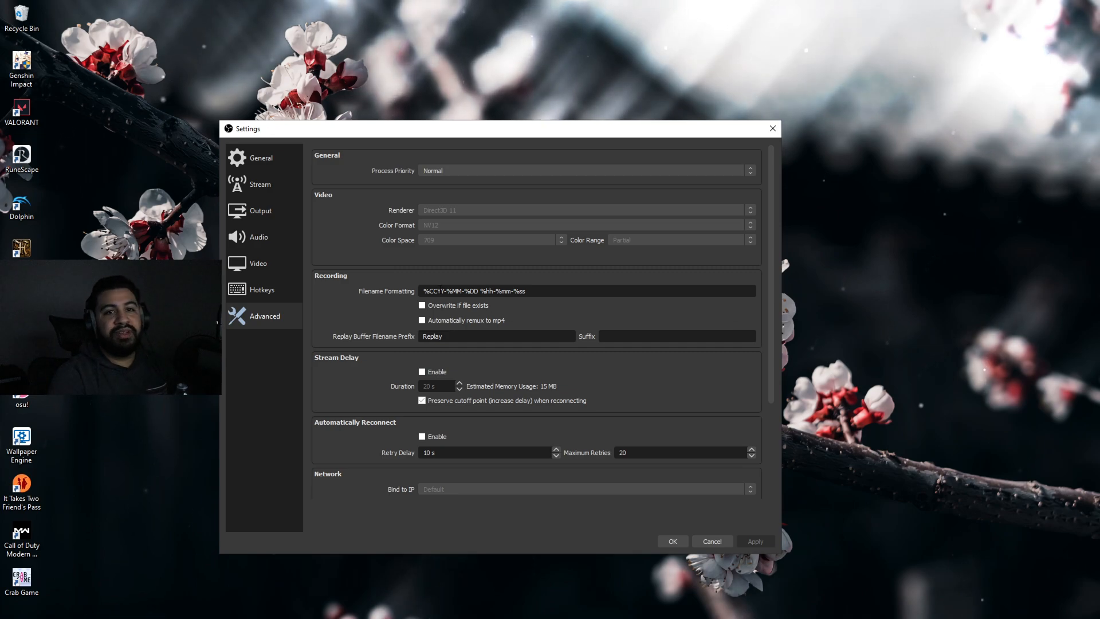
Rename the video file video_4k_youtube.mp4 in the UpScaling folder as convert.mp4.
mouse_move(439, 289)
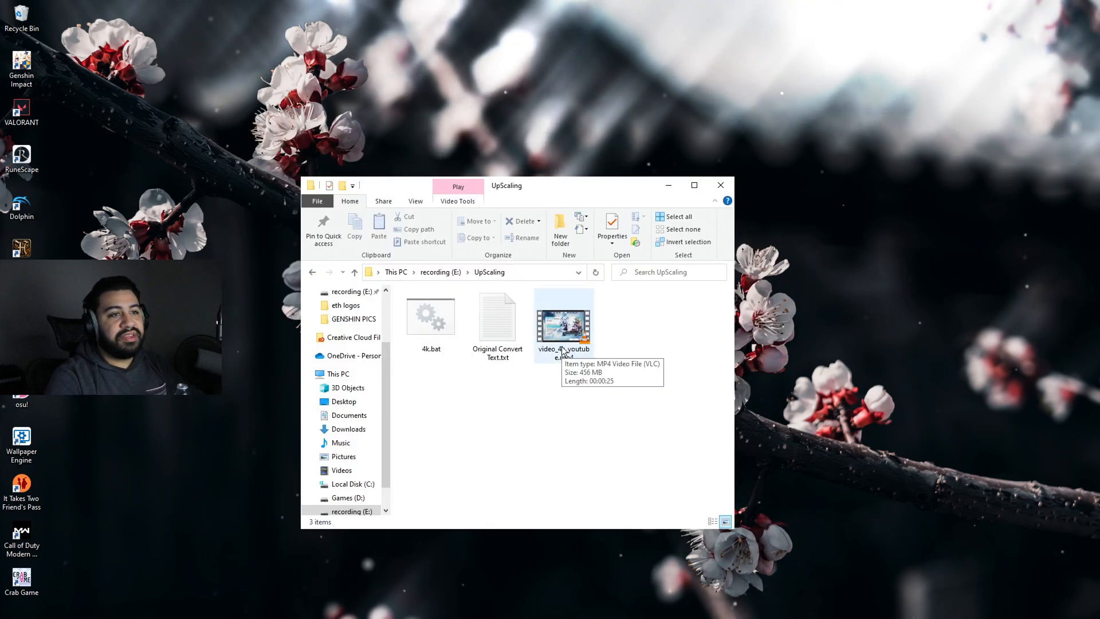
left_click(562, 350)
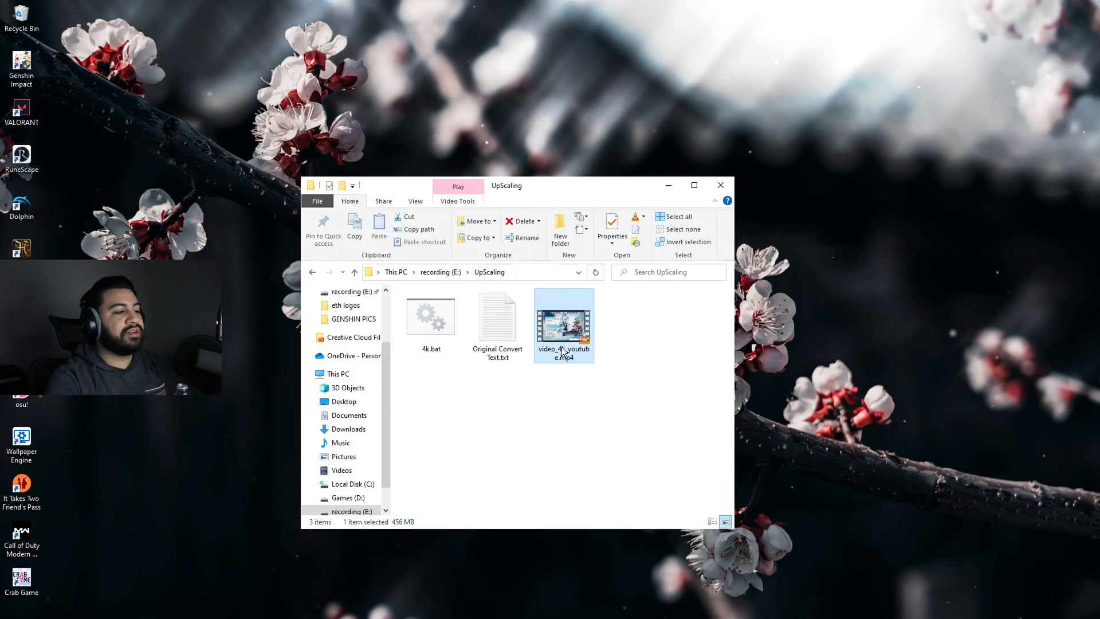
right_click(562, 346)
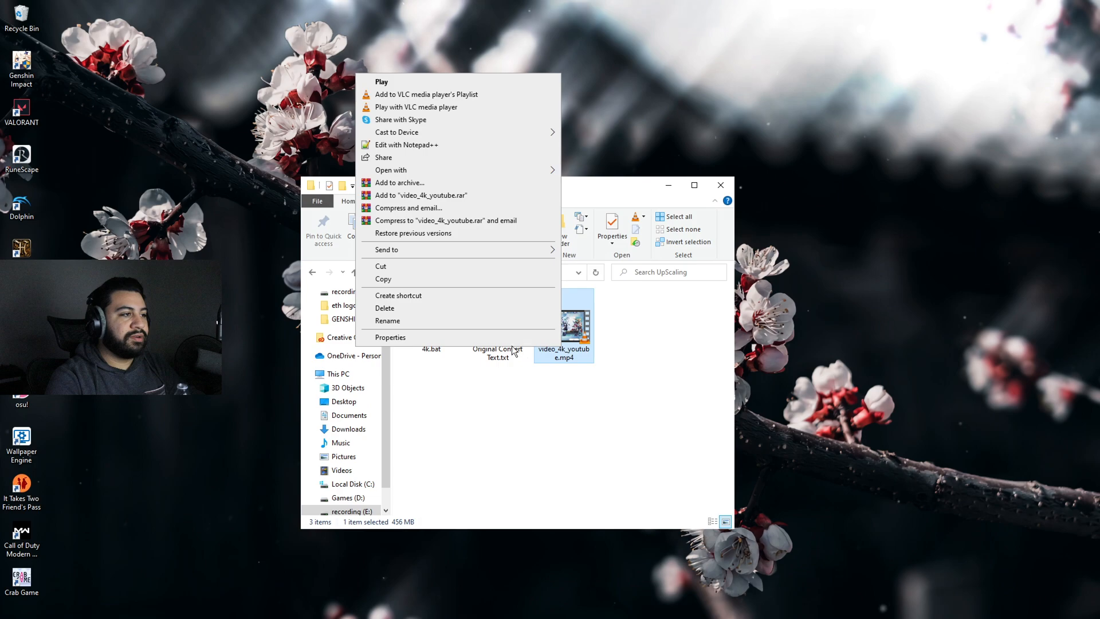
left_click(387, 321)
type("convert")
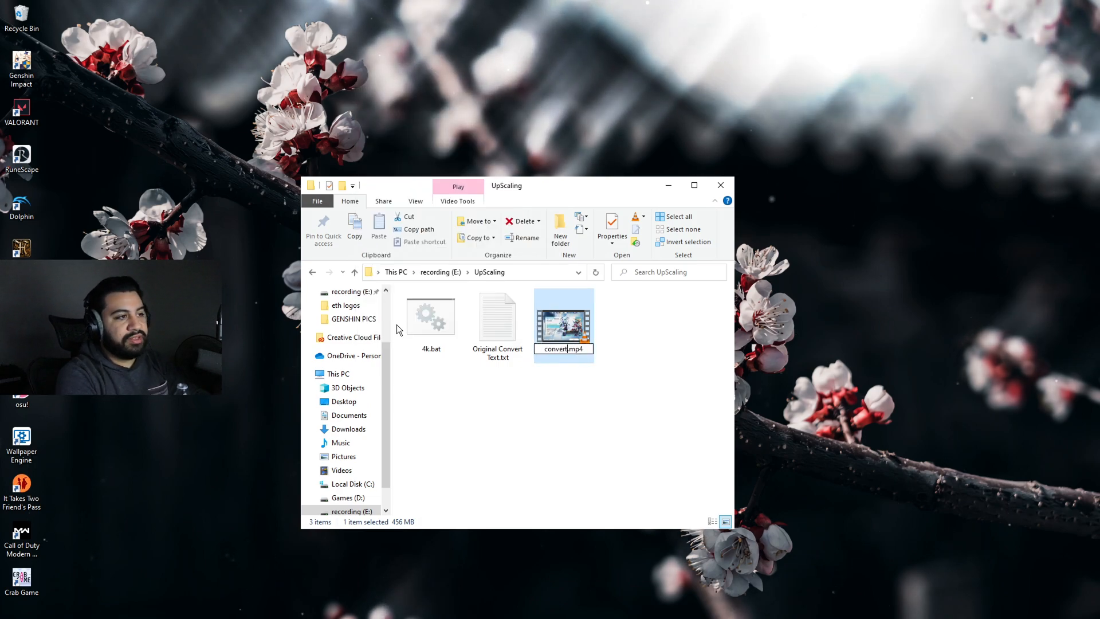
key("Return")
Open Original Convert Text.txt and examine the cd line with the UpScaling folder path.
left_click(431, 325)
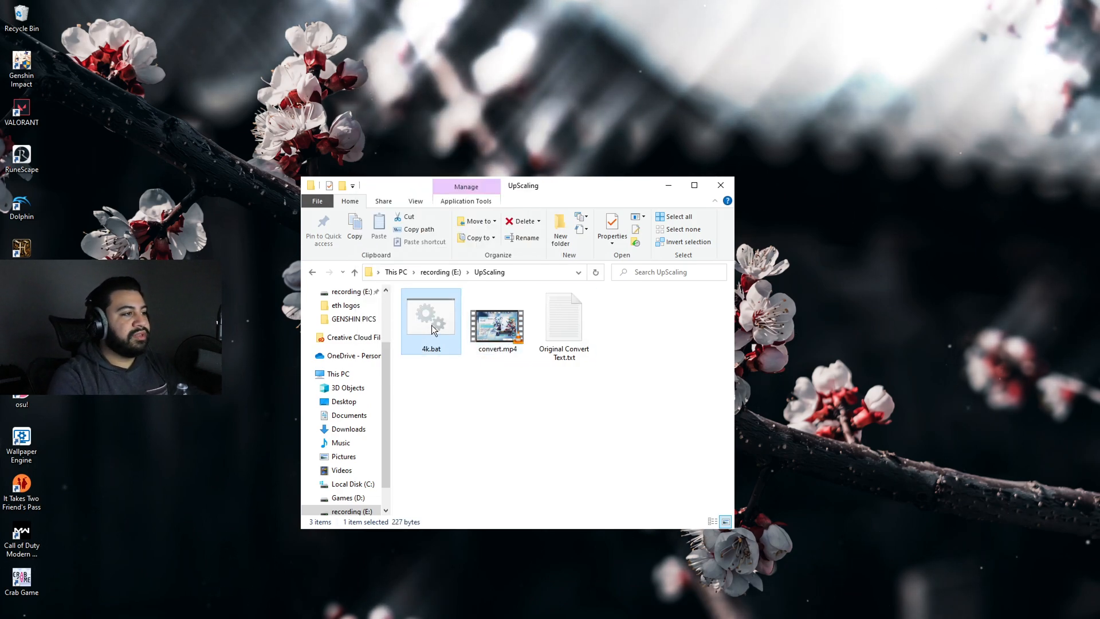
double_click(574, 332)
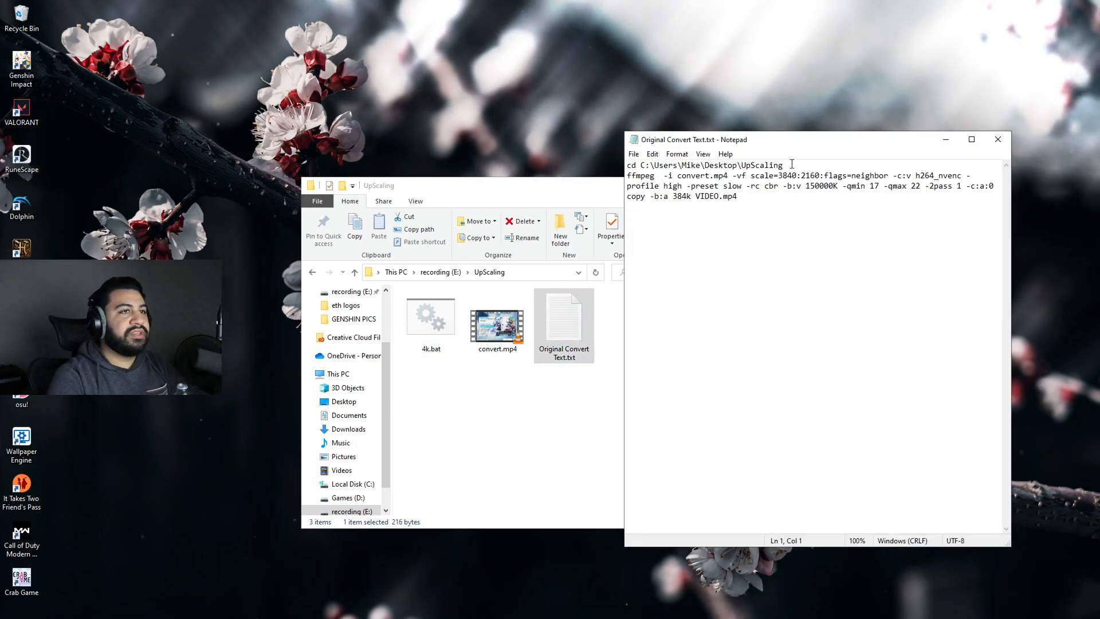
left_click_drag(792, 165, 627, 165)
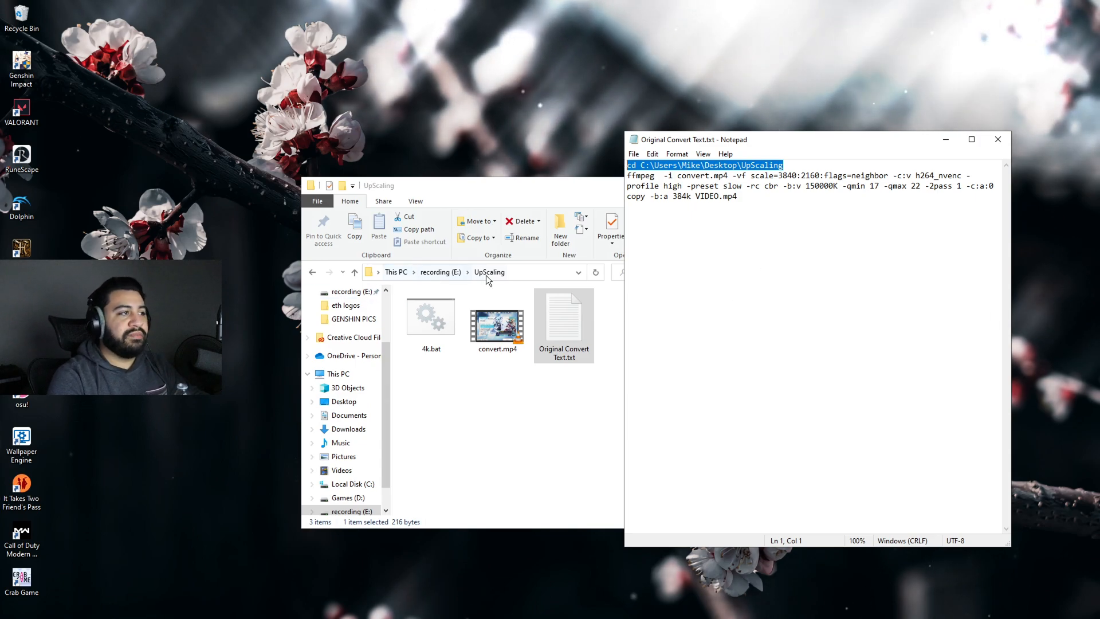
View the commands inside 4k.bat in Notepad without running it, and close the file.
left_click(435, 311)
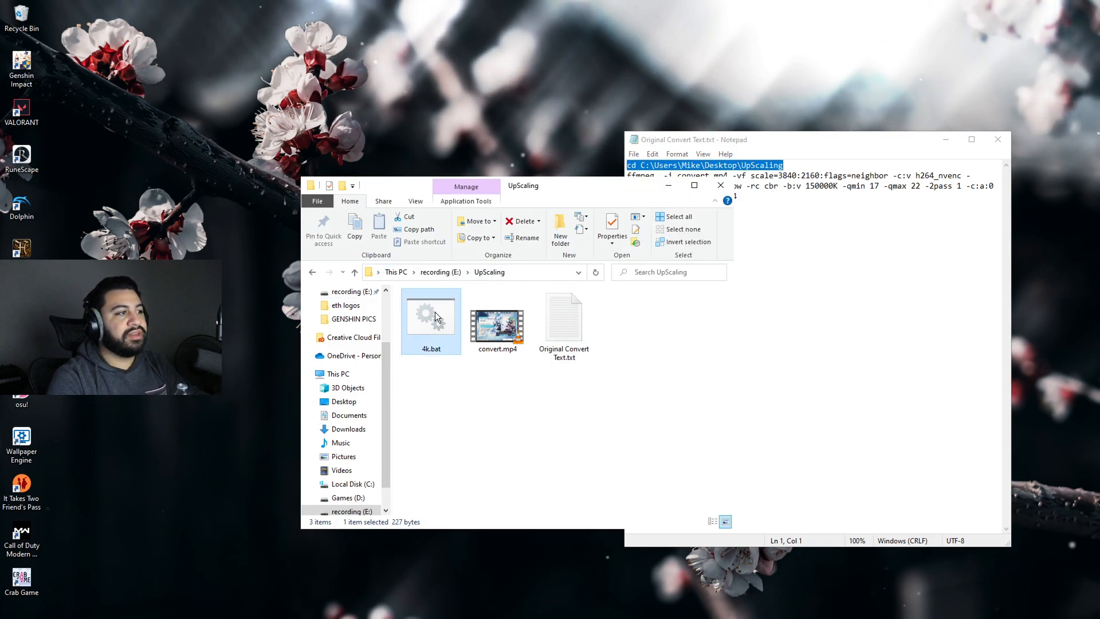
right_click(435, 312)
left_click(349, 335)
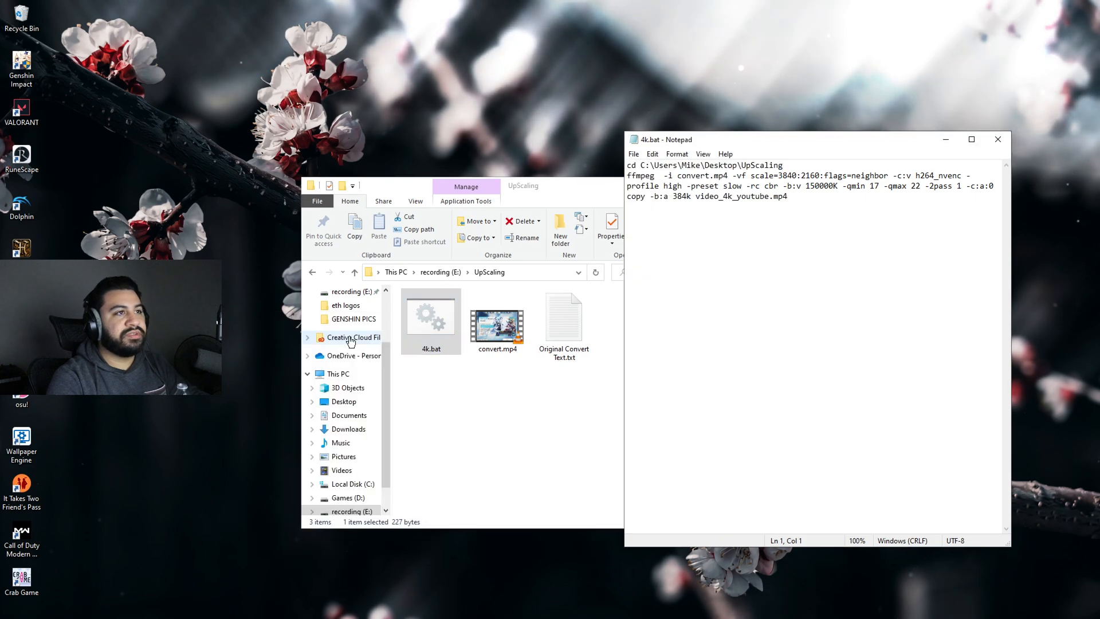
left_click(994, 141)
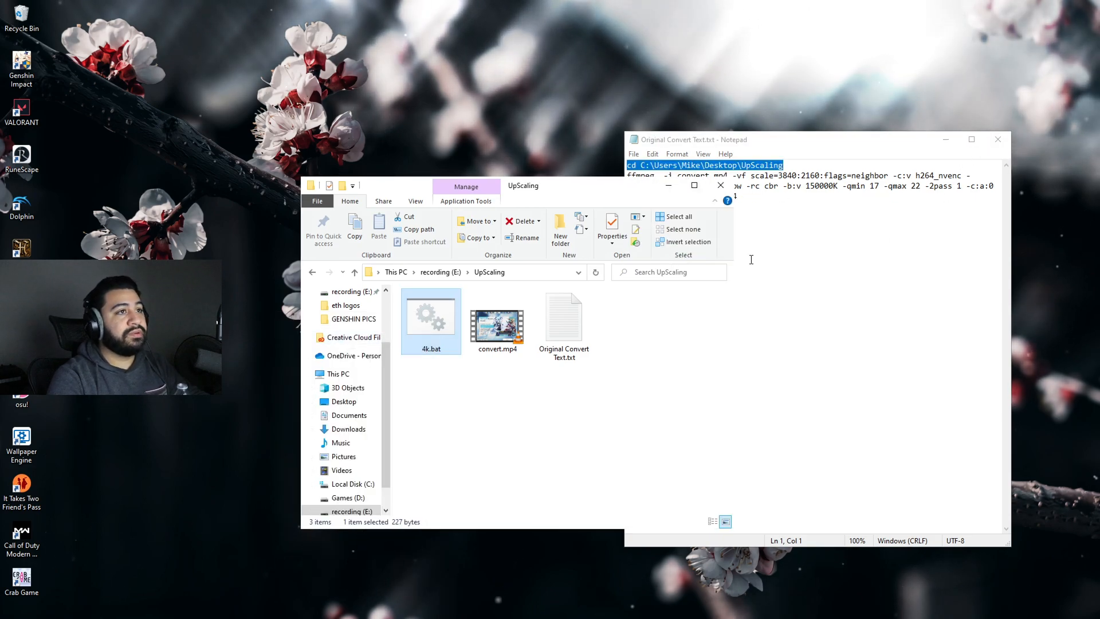
Examine the ffmpeg line in Original Convert Text.txt, including the input file, 3840:2160 scale and output name, and close the file.
left_click(814, 139)
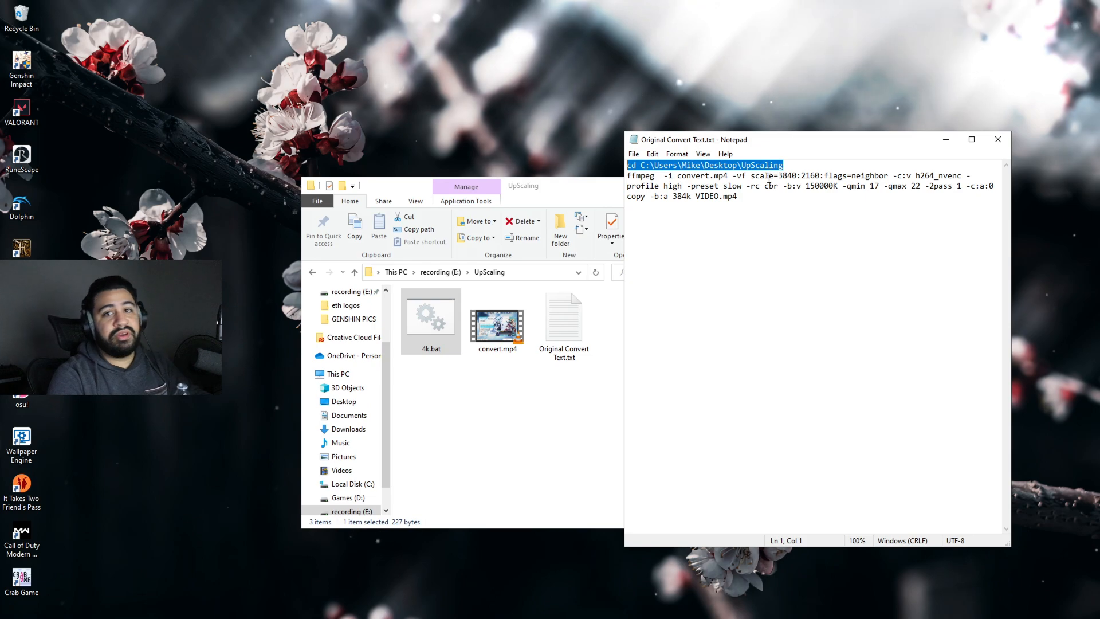
mouse_move(654, 176)
left_mouse_down()
mouse_move(627, 175)
mouse_move(664, 175)
left_mouse_up()
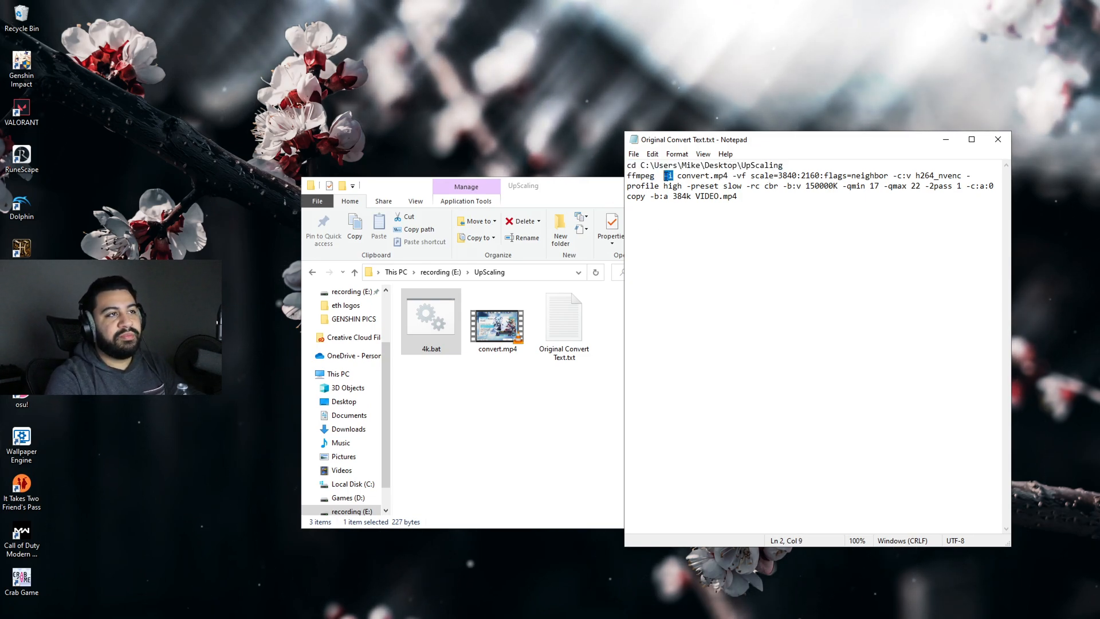
double_click(693, 176)
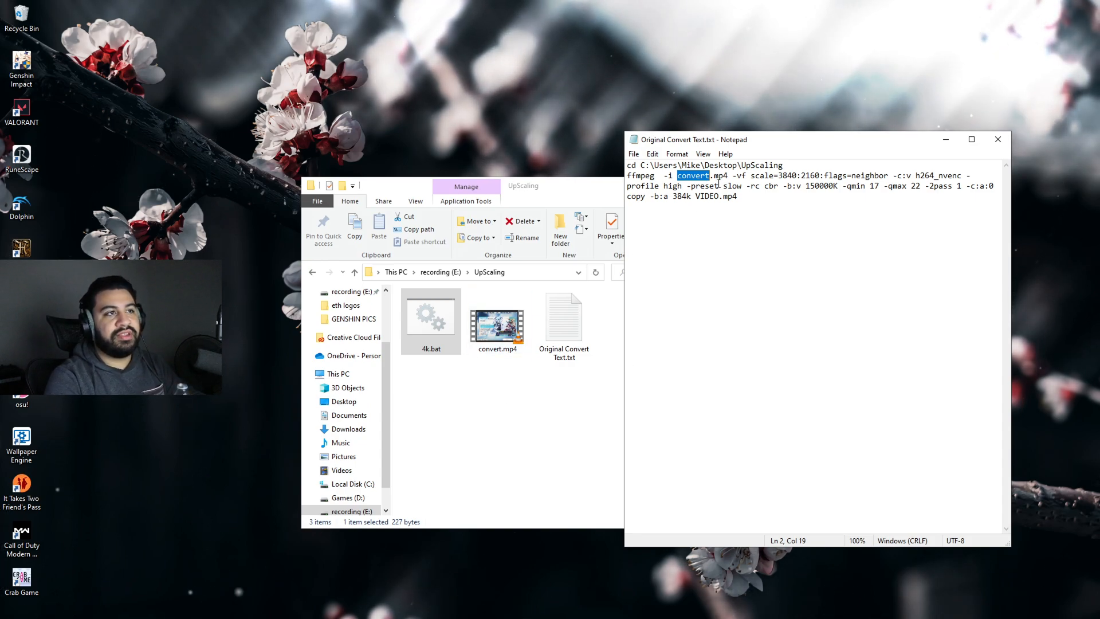
left_click_drag(729, 175, 678, 177)
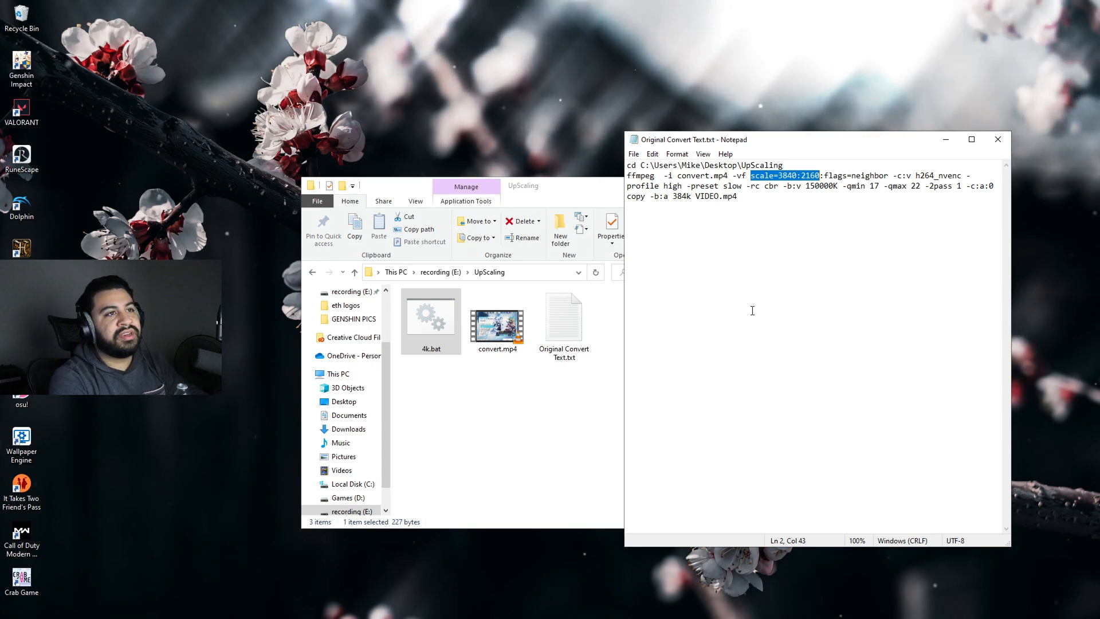
left_click_drag(985, 186, 654, 175)
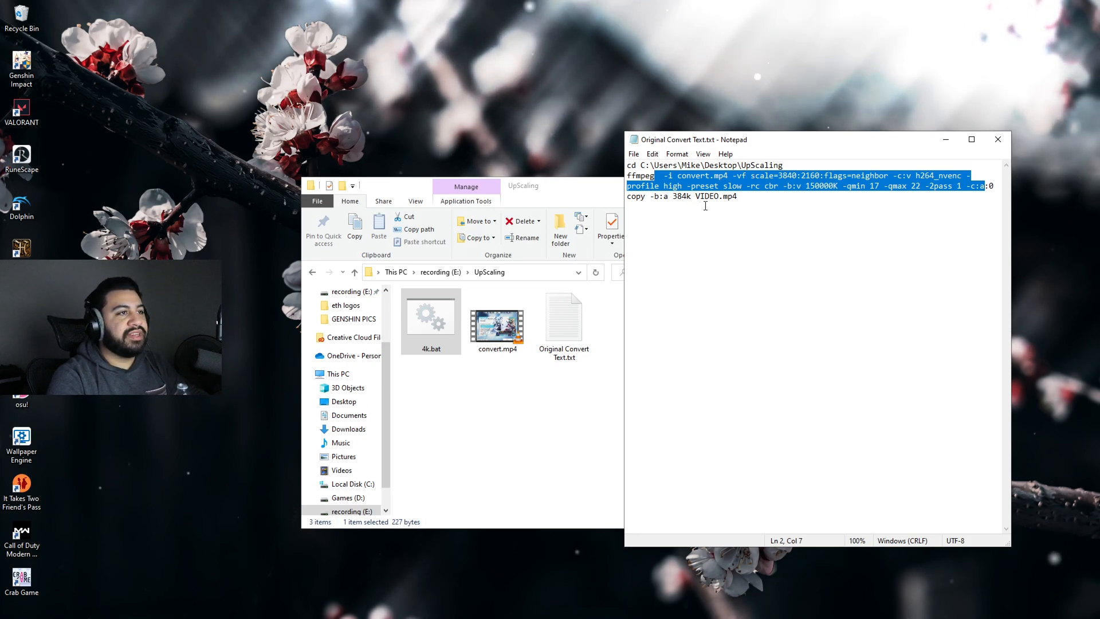
left_click_drag(696, 196, 719, 196)
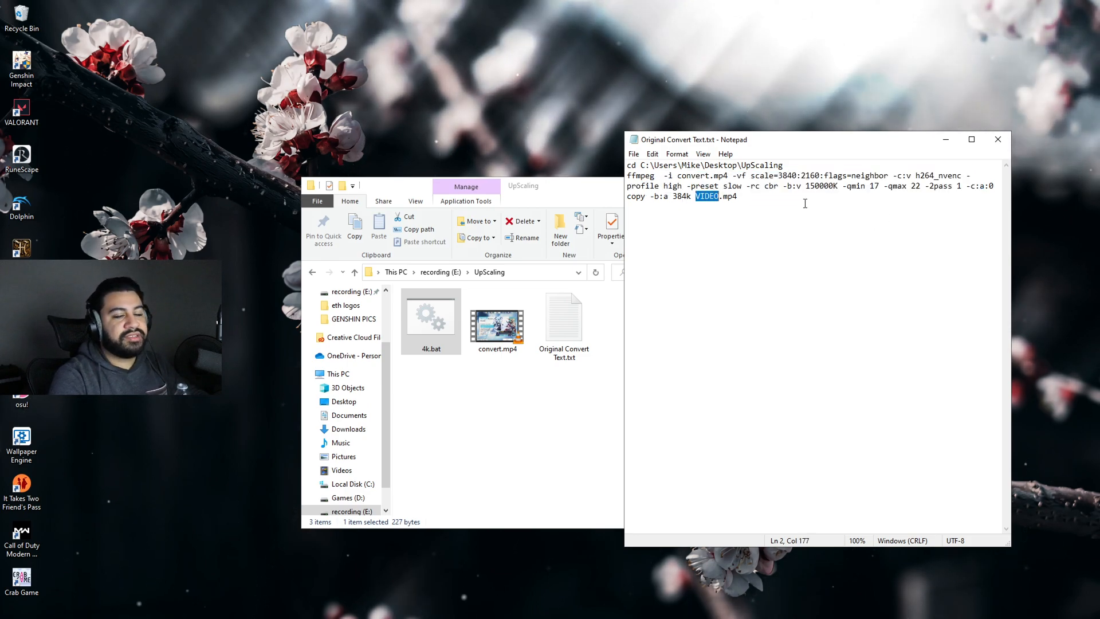
left_click(998, 140)
Open 4k.bat for editing and change the output file name in the ffmpeg command to whateveriwant.mp4.
right_click(431, 319)
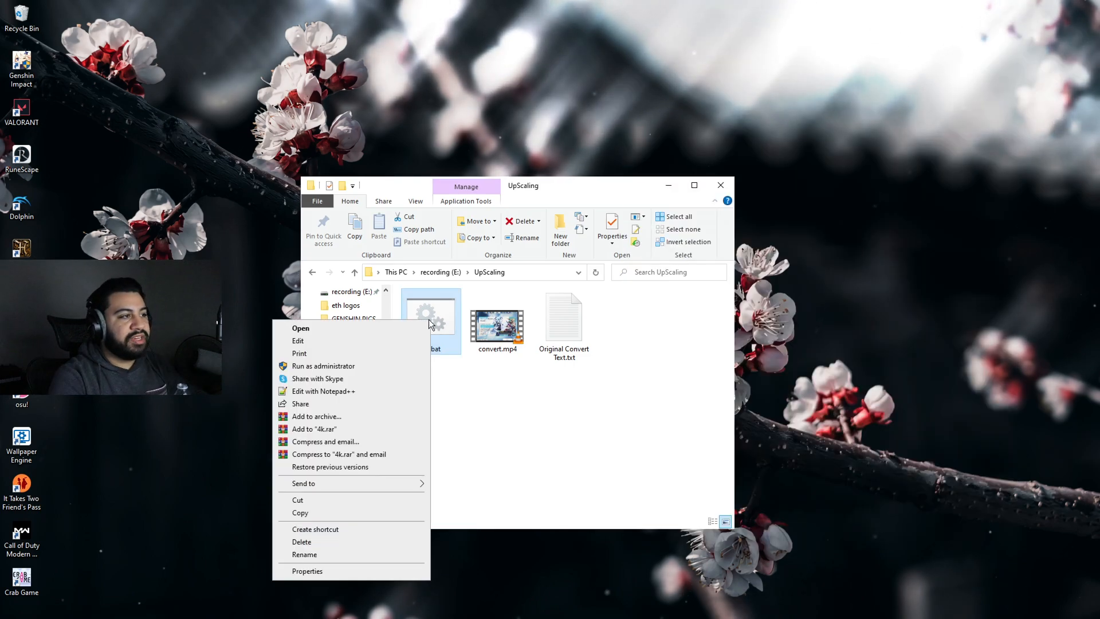
left_click(310, 345)
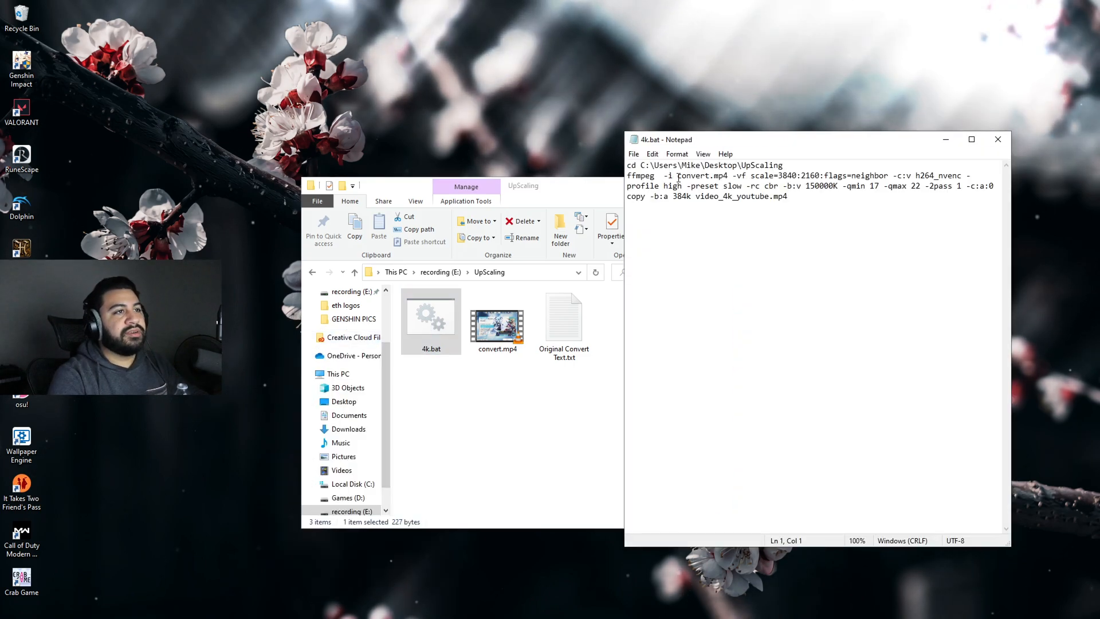
left_click_drag(677, 176, 769, 198)
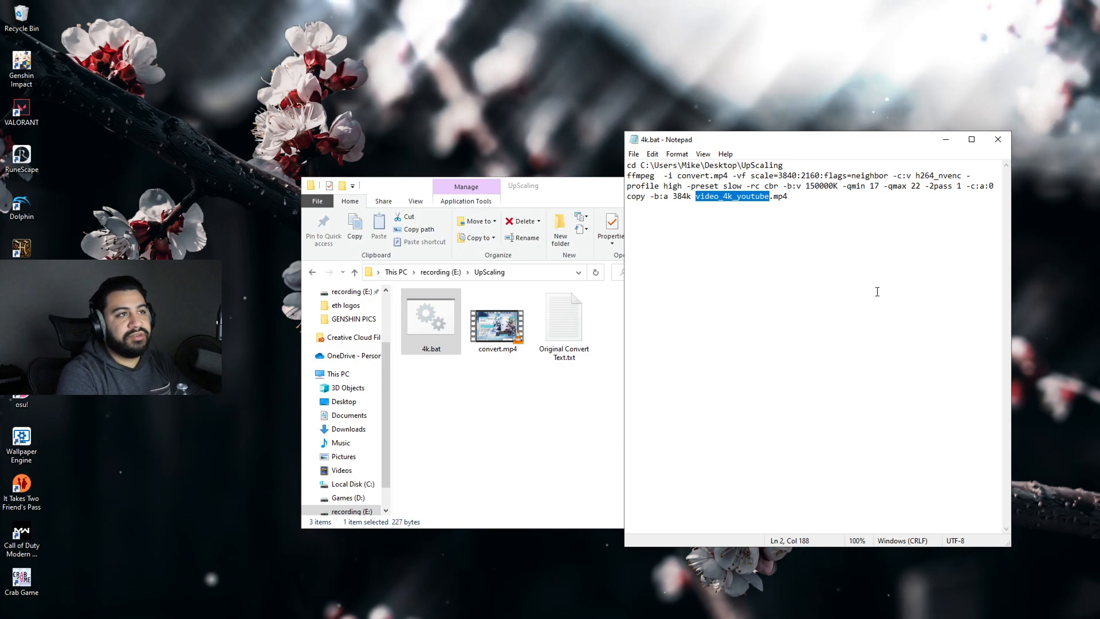
key("BackSpace")
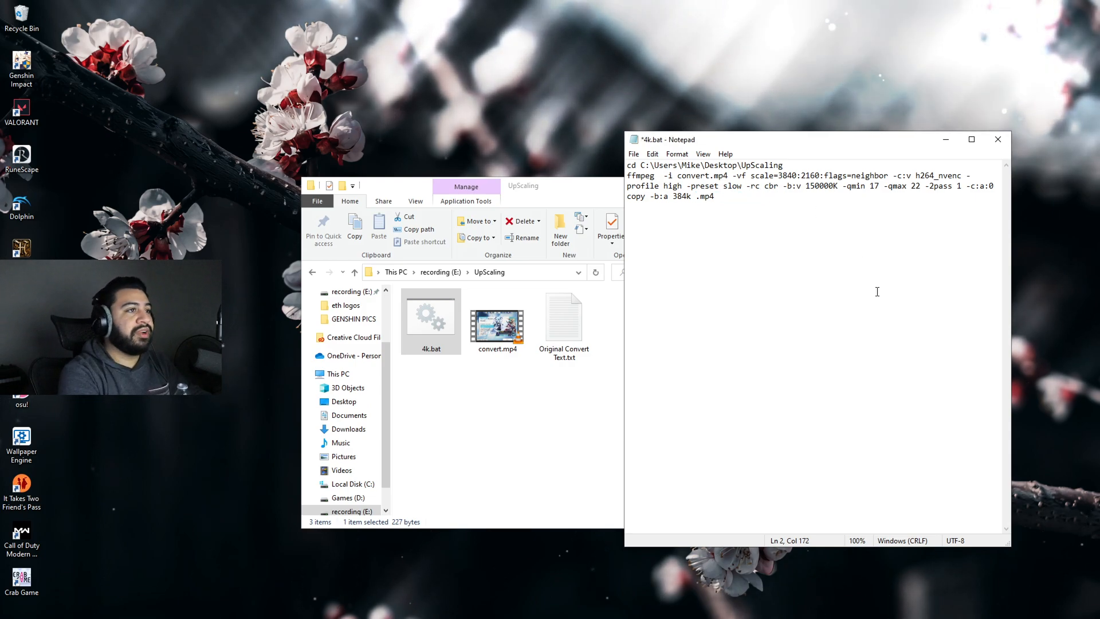
type("whatever")
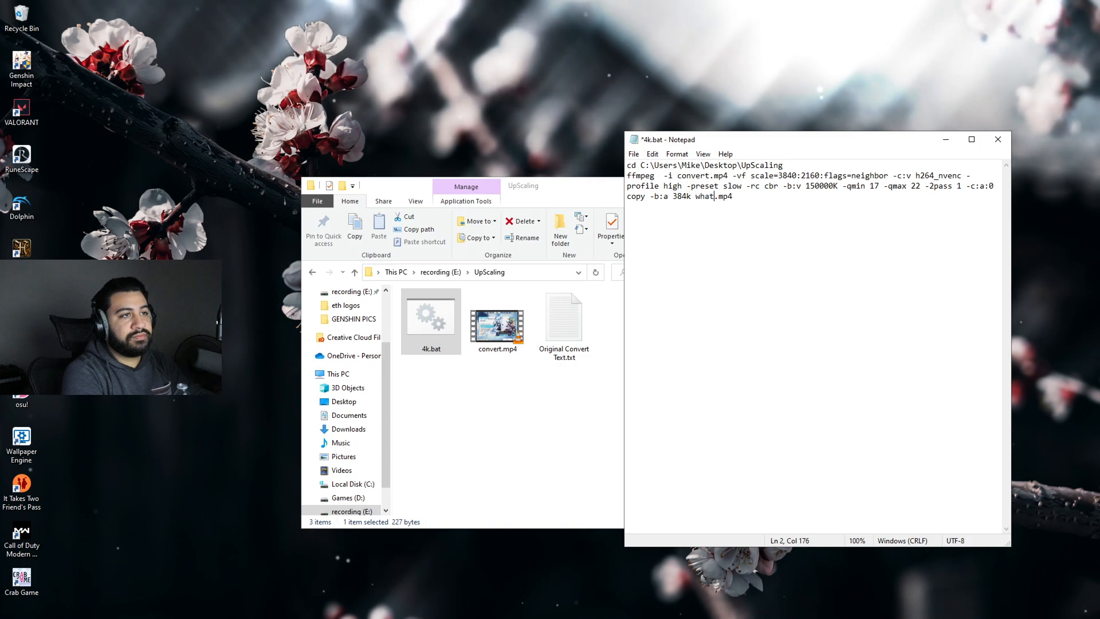
type("u")
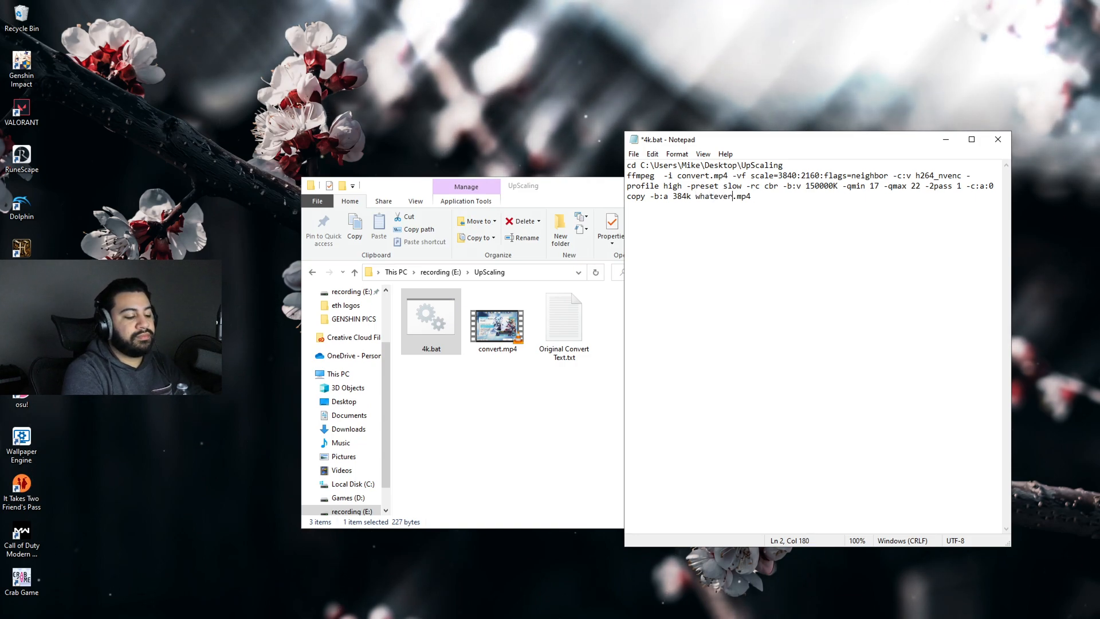
type("want")
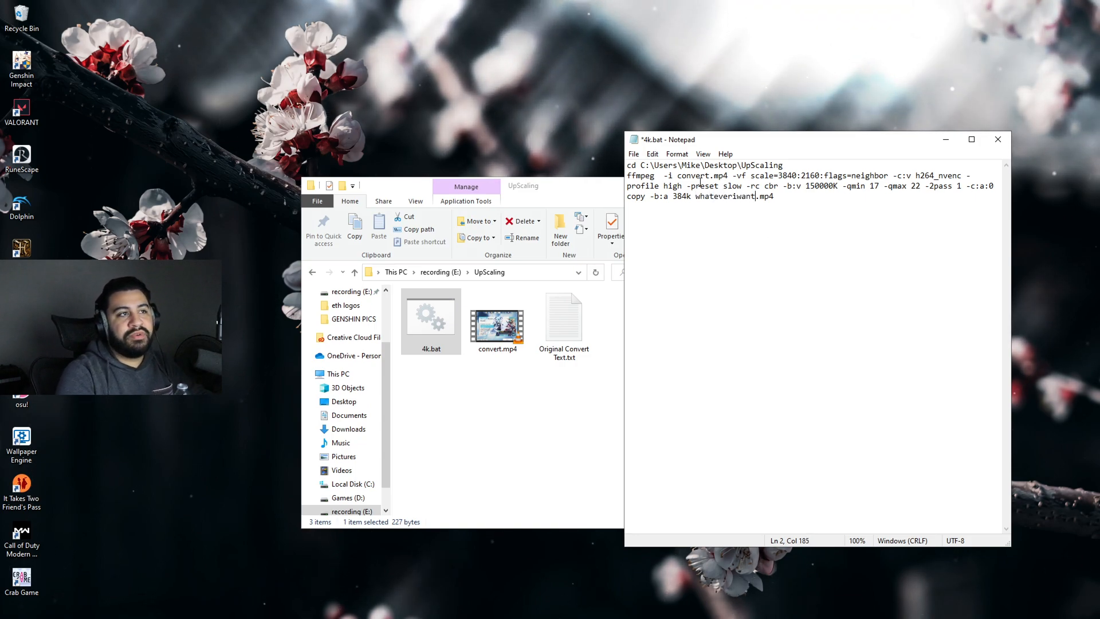
Check the input name convert.mp4 and the output name whateveriwant.mp4 in the ffmpeg command of 4k.bat.
left_click_drag(677, 176, 725, 180)
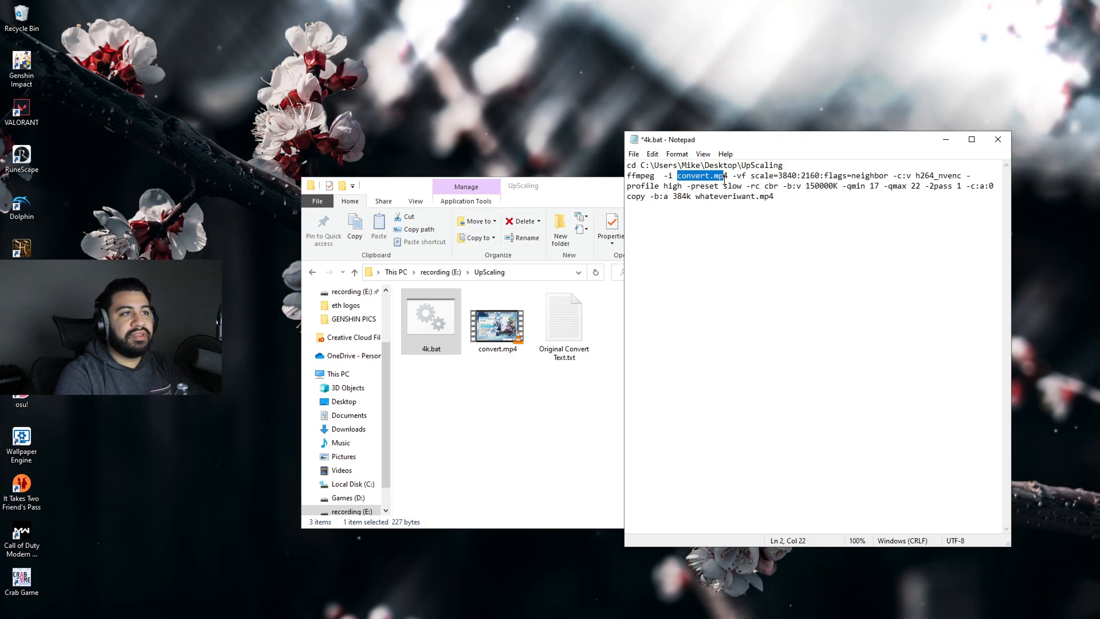
left_click(711, 176)
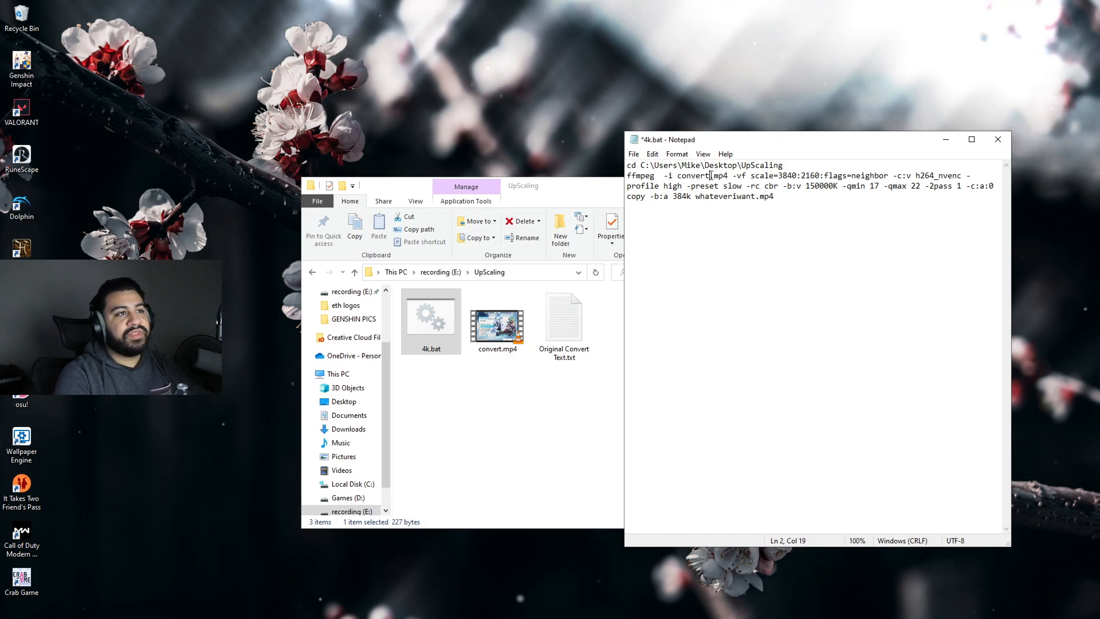
left_click(711, 176)
double_click(711, 175)
left_click_drag(709, 176, 726, 176)
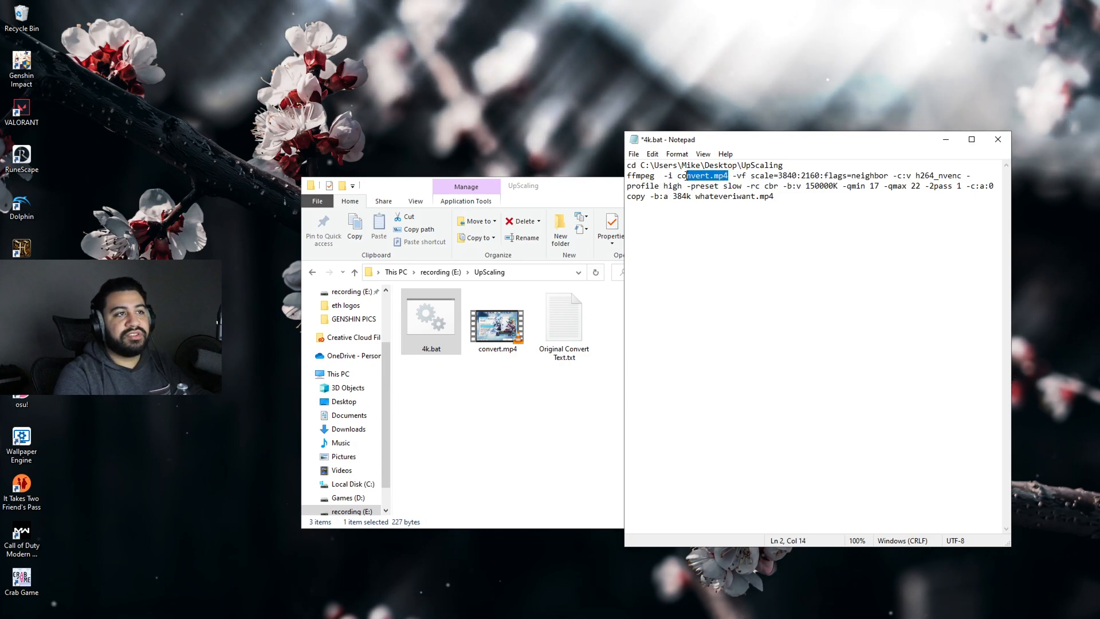
key("ctrl+a")
left_click_drag(773, 197, 698, 199)
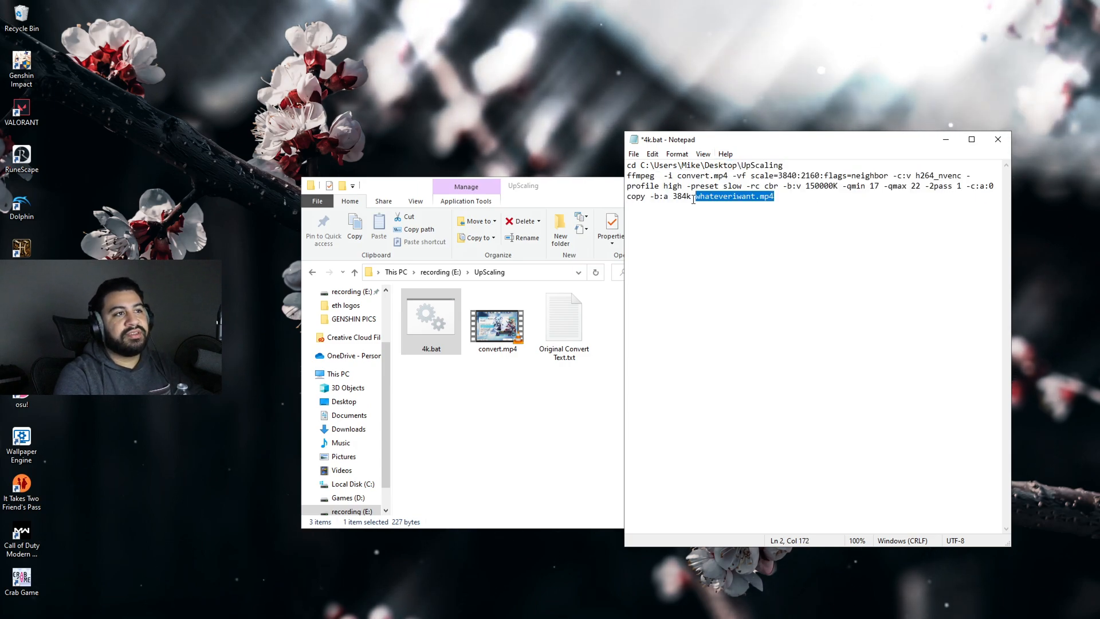
left_click(688, 196)
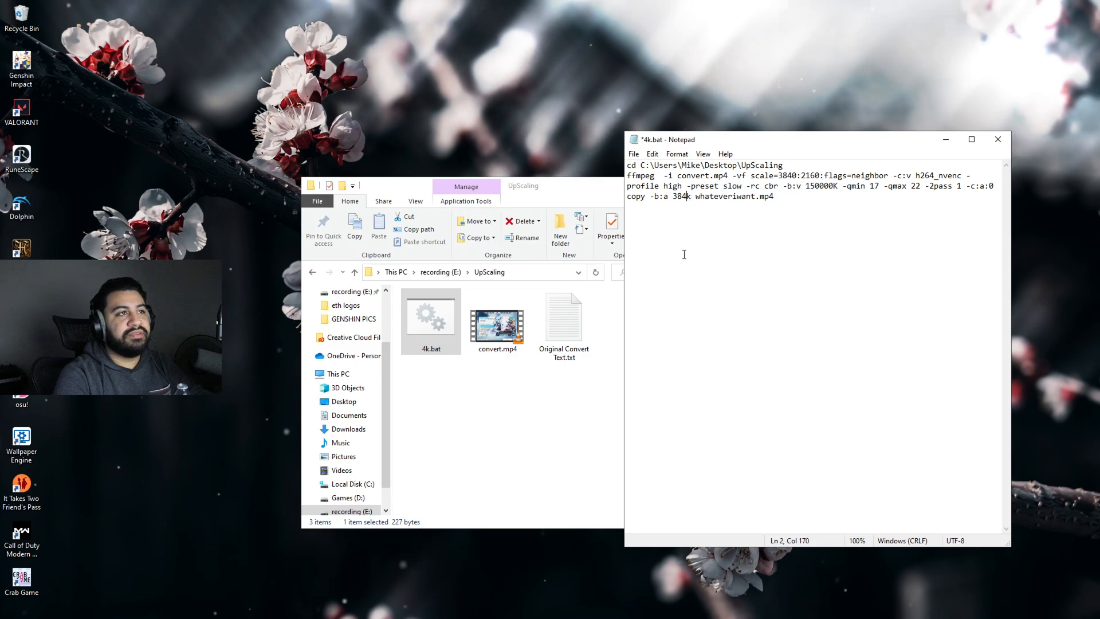
Save and close 4k.bat, and run the batch file to convert the video.
left_click(634, 155)
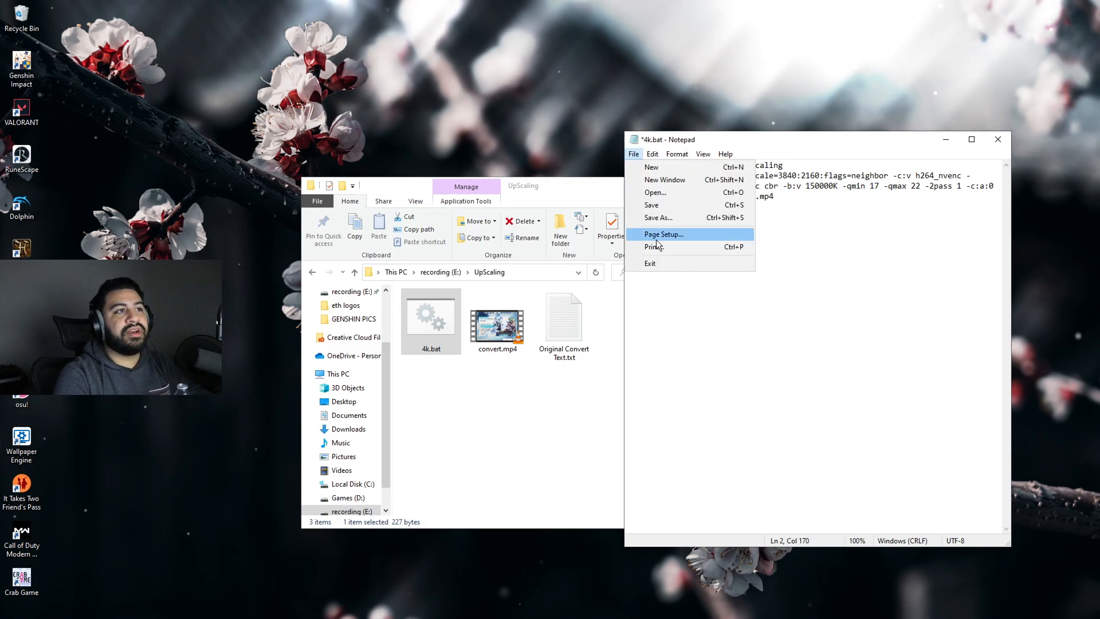
left_click(669, 205)
key("alt+F4")
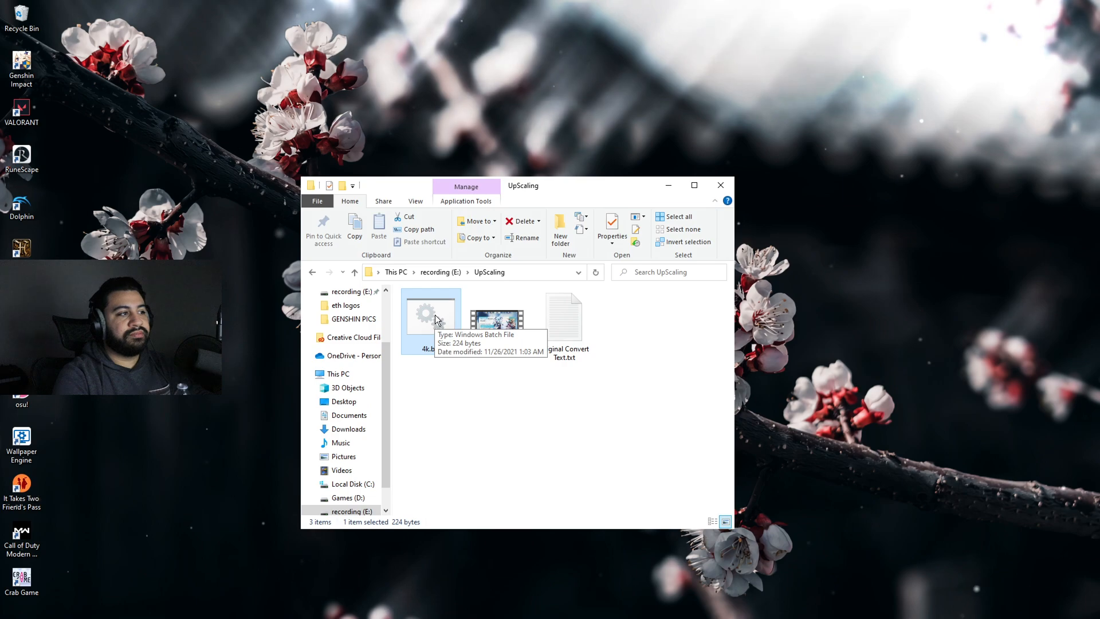
double_click(434, 320)
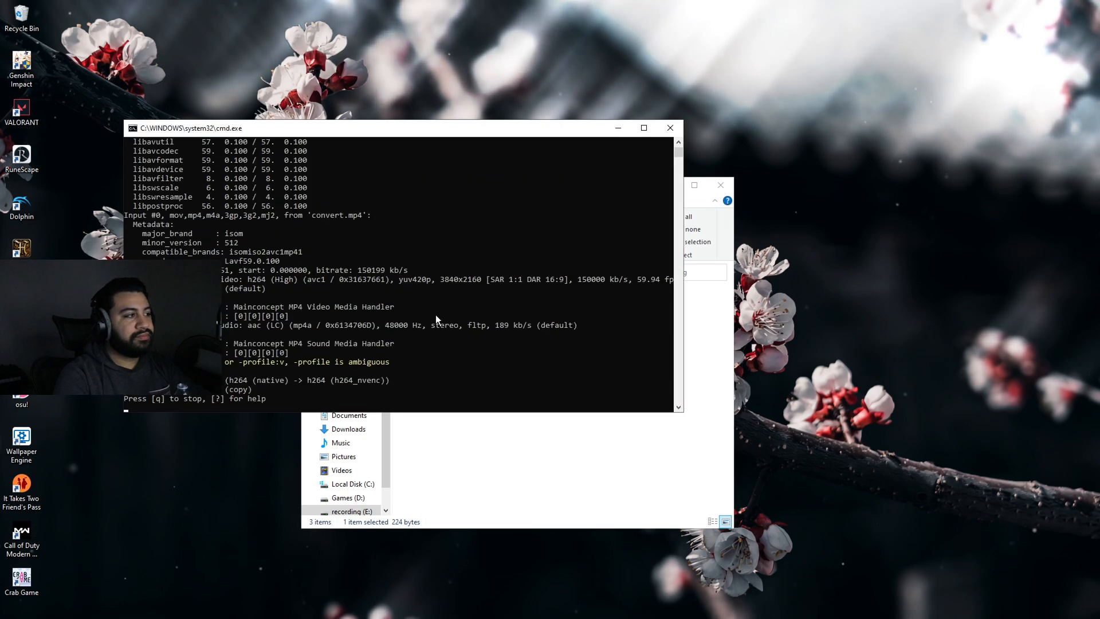
Examine the frame width, frame height and frame rate in the detailed properties of convert.mp4.
left_click(493, 351)
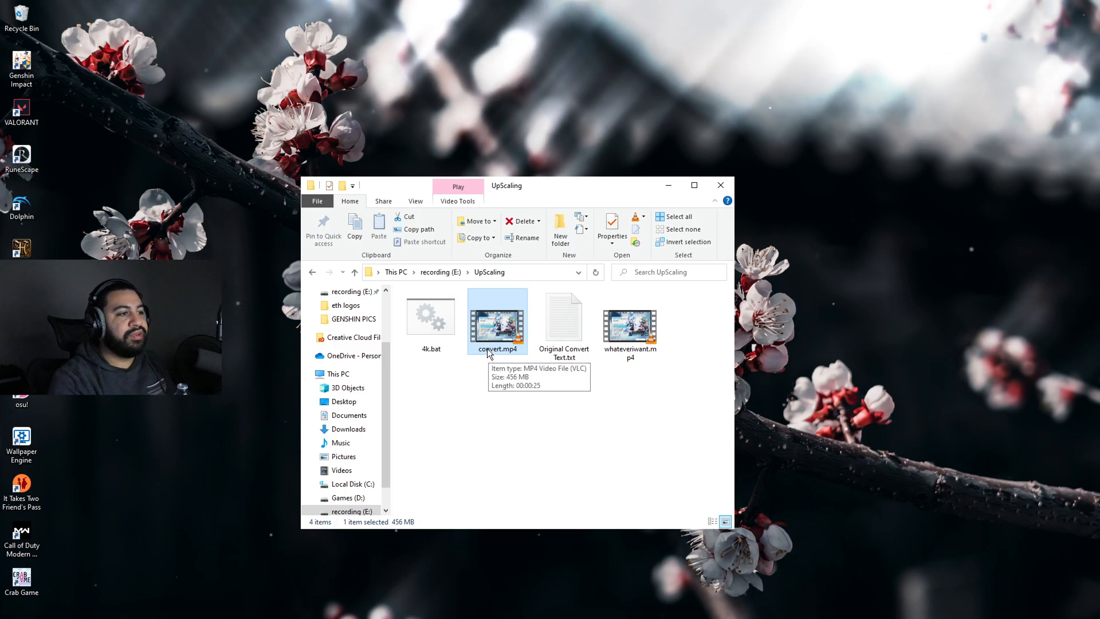
right_click(488, 351)
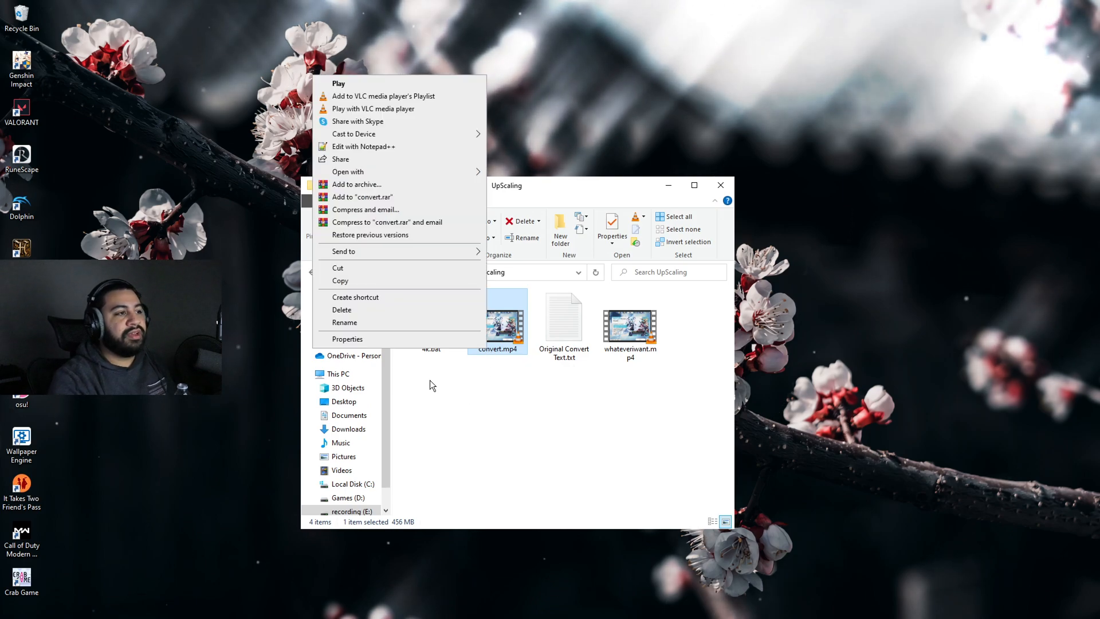
left_click(351, 337)
left_click_drag(561, 337, 324, 262)
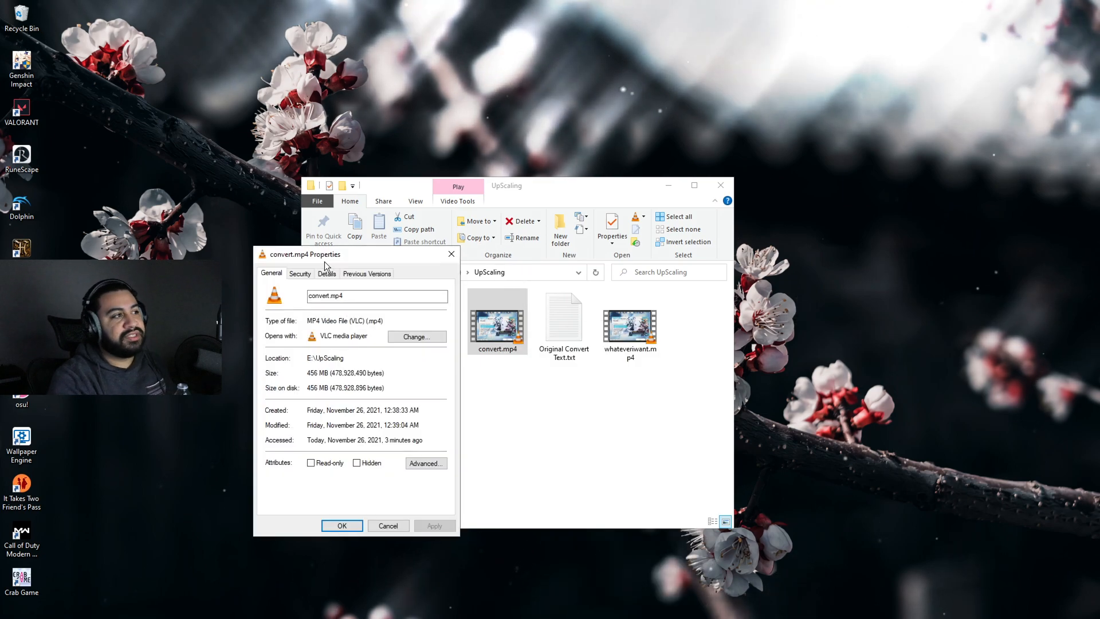
left_click(326, 274)
left_click(341, 396)
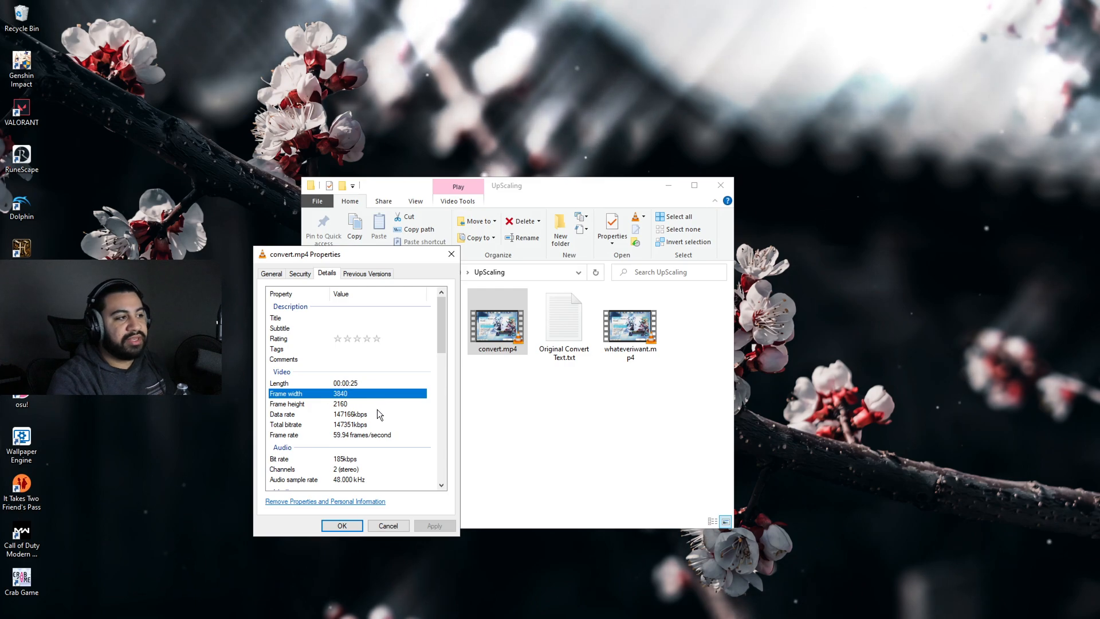
left_click(367, 435)
key("Escape")
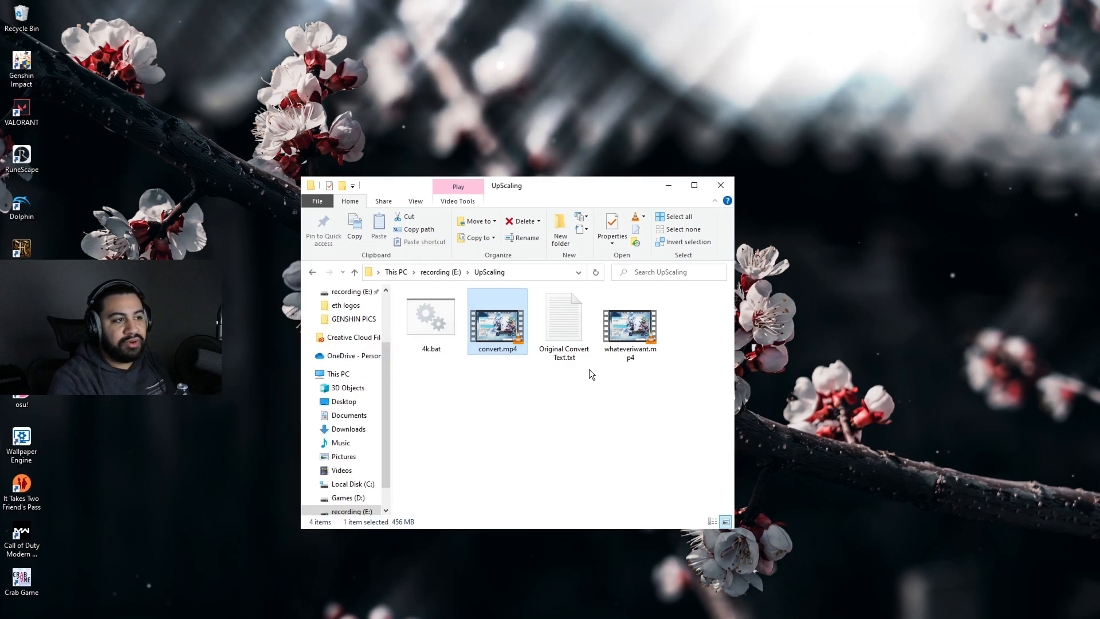
Examine the resolution and frame rate in the detailed properties of whateveriwant.mp4, and close the properties.
left_click(626, 355)
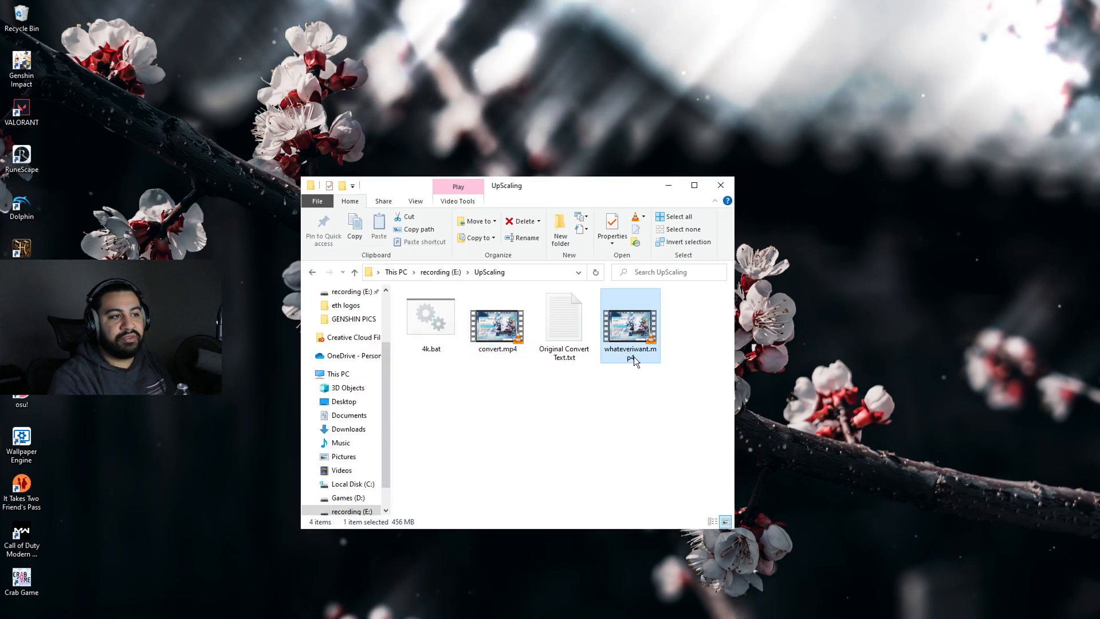
right_click(633, 357)
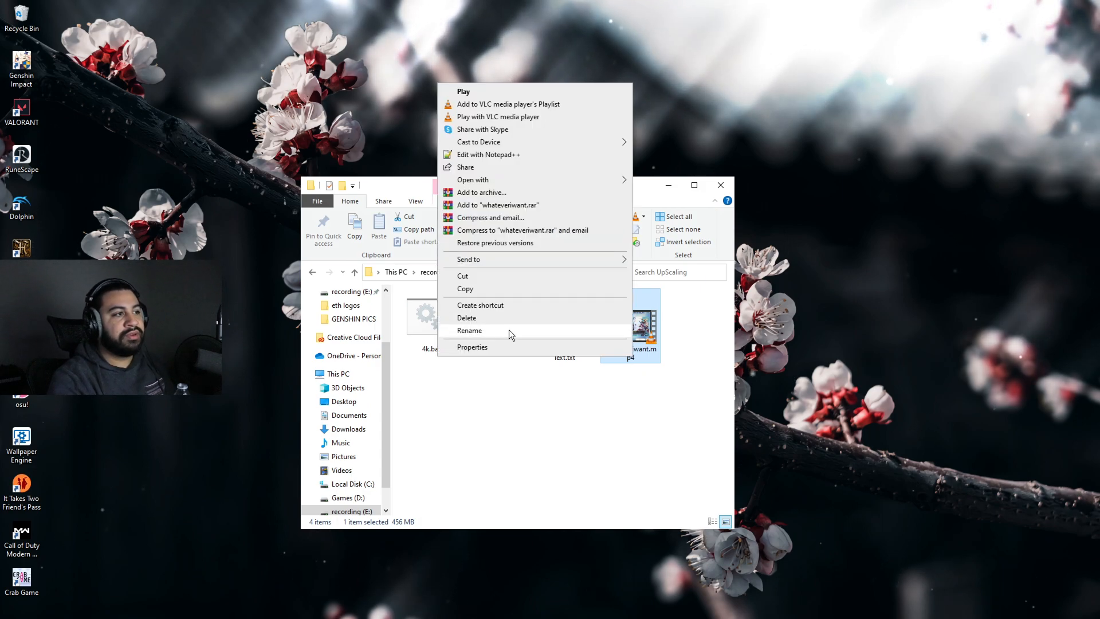
left_click(496, 348)
left_click_drag(720, 335, 433, 291)
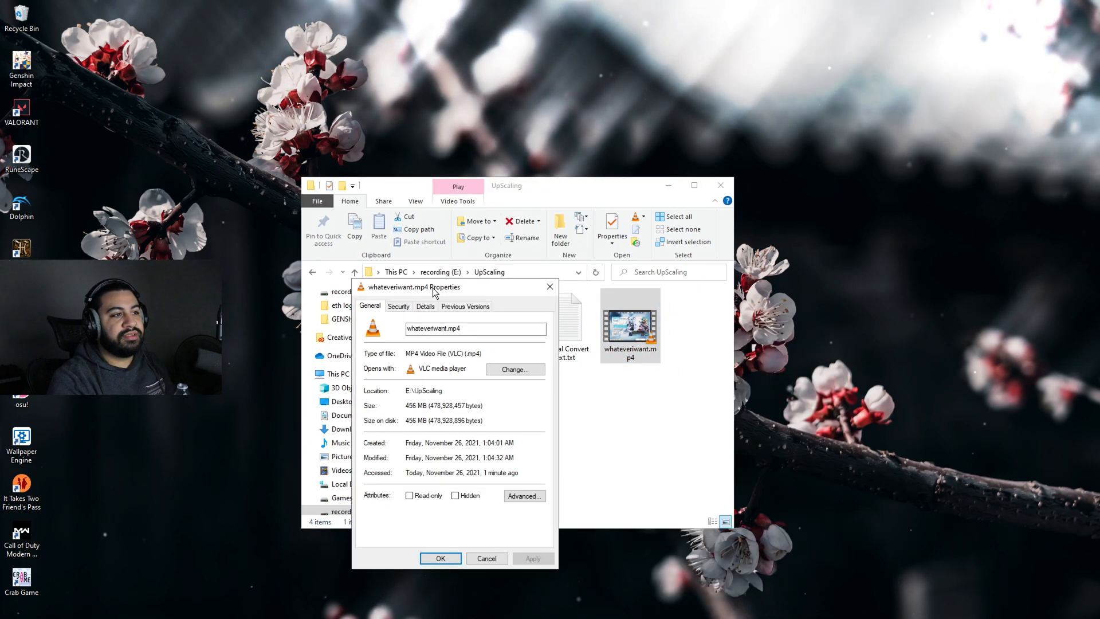
left_click(430, 306)
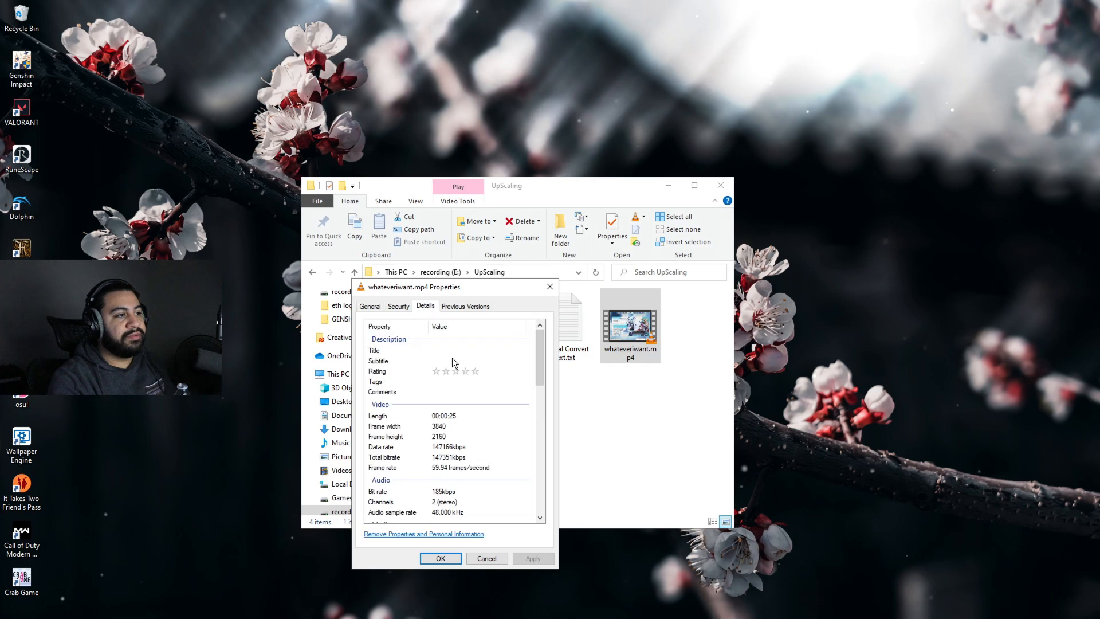
left_click(456, 437)
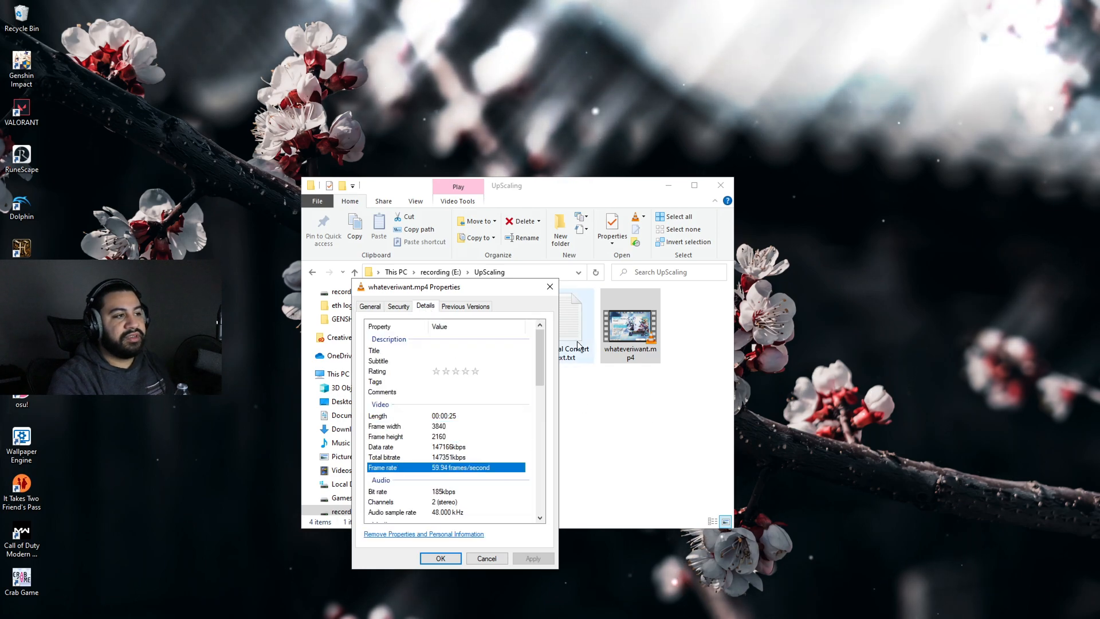
left_click(550, 287)
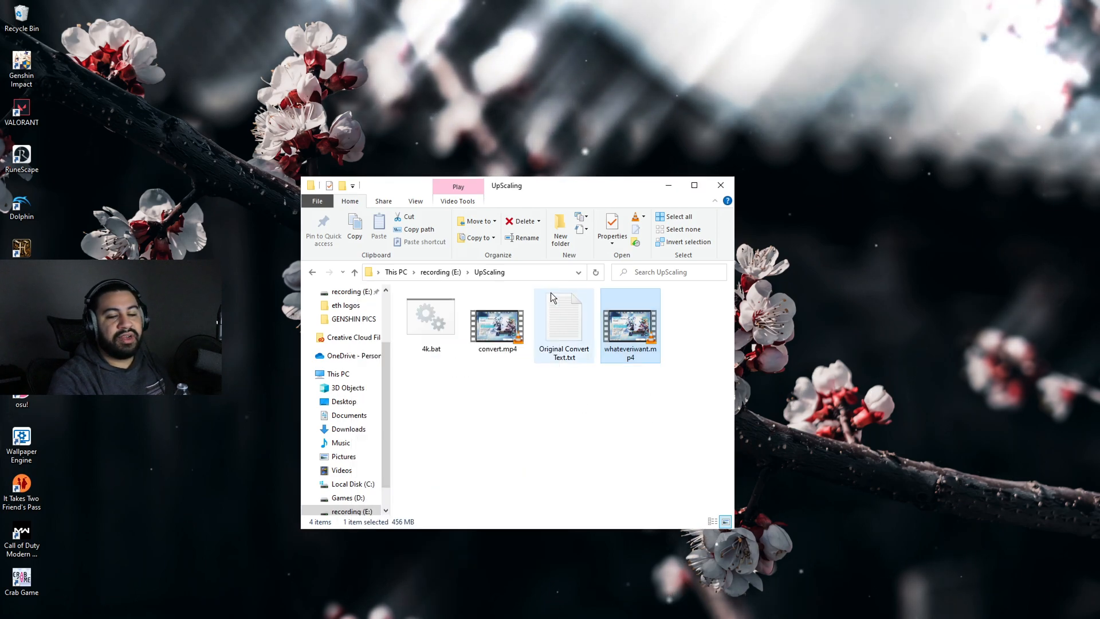
Delete convert.mp4 from the UpScaling folder, keeping whateveriwant.mp4, and close the folder window.
right_click(488, 327)
left_click(370, 562)
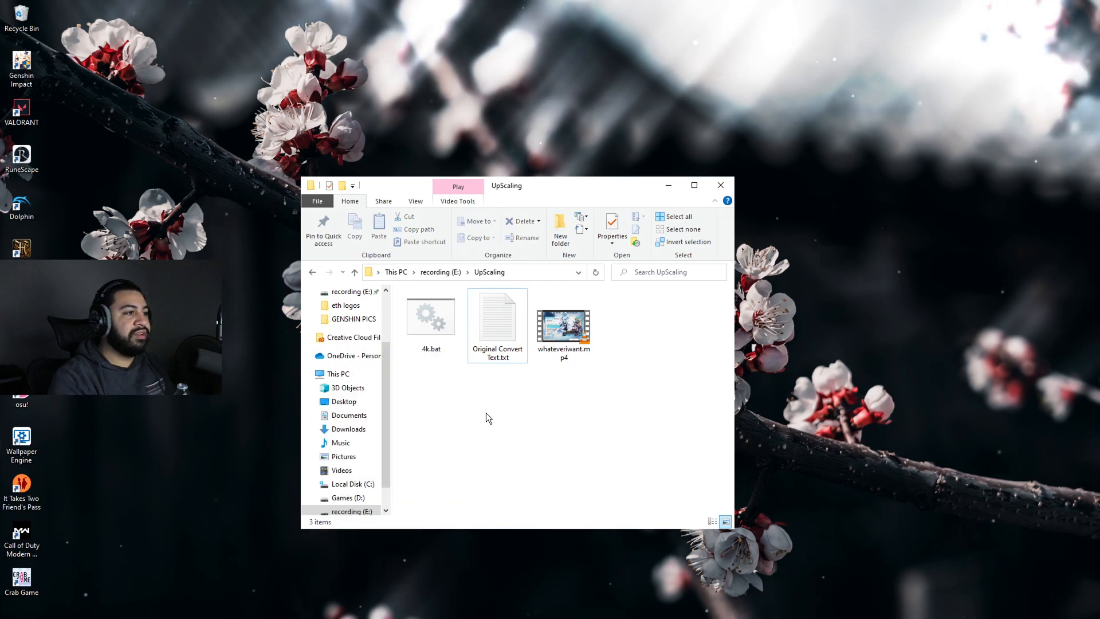
left_click(559, 335)
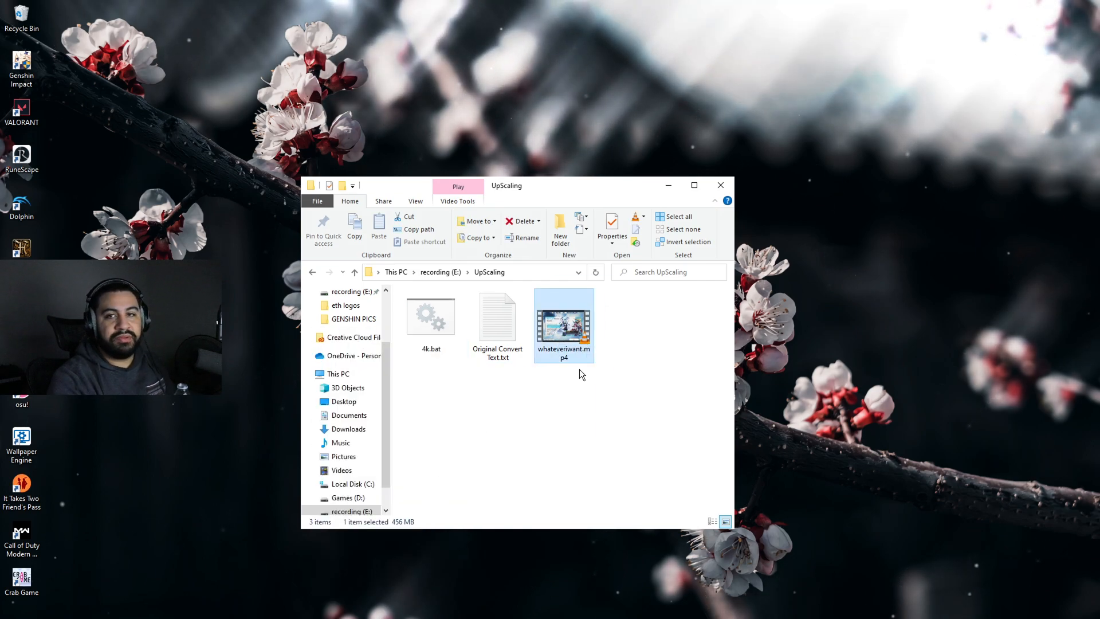
key("alt+F4")
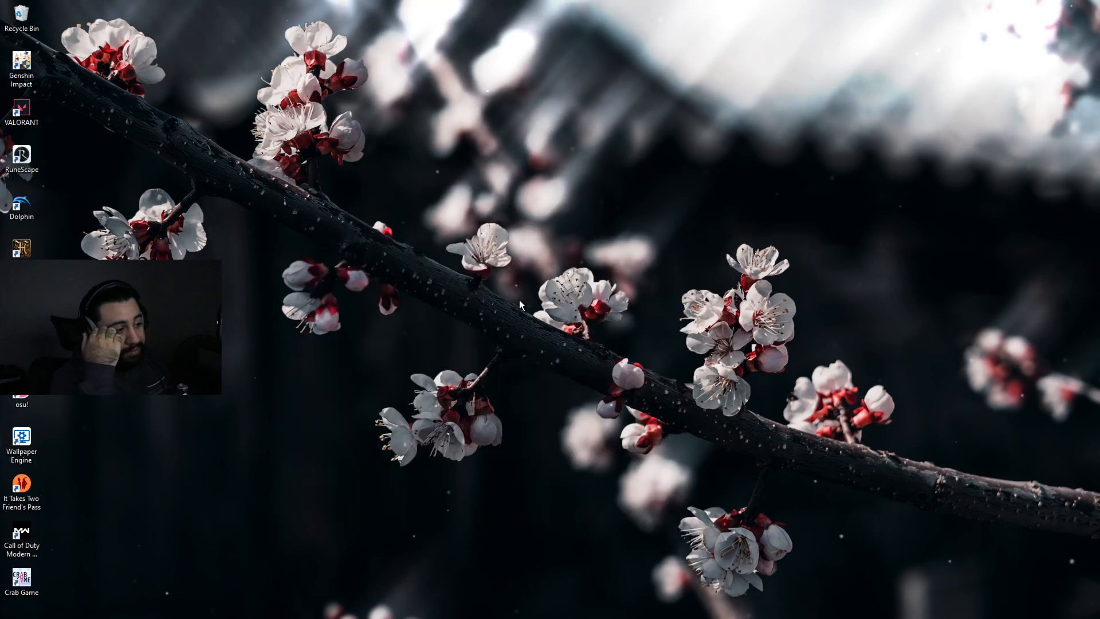